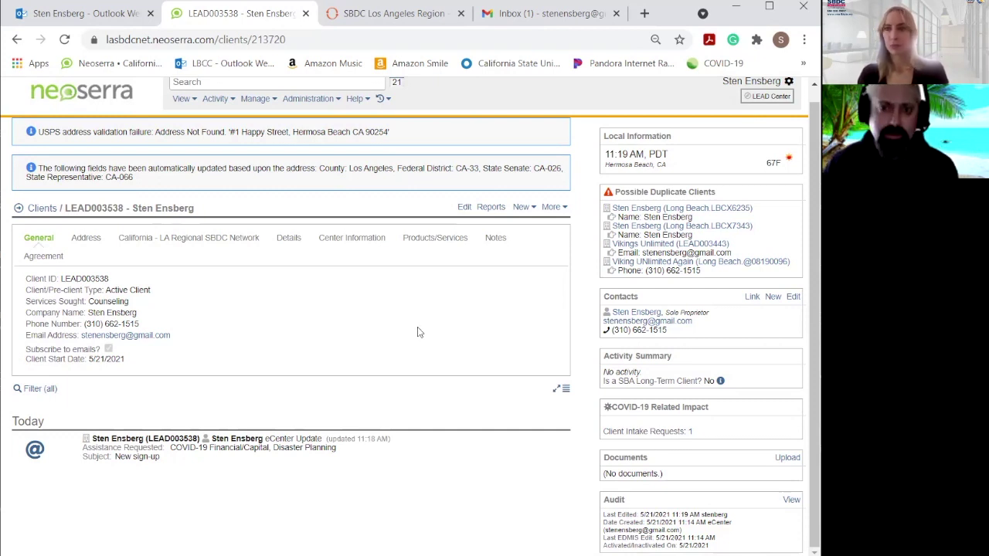
# On the client's page, open the New menu to see the activity types that can be added.
pyautogui.click(522, 207)
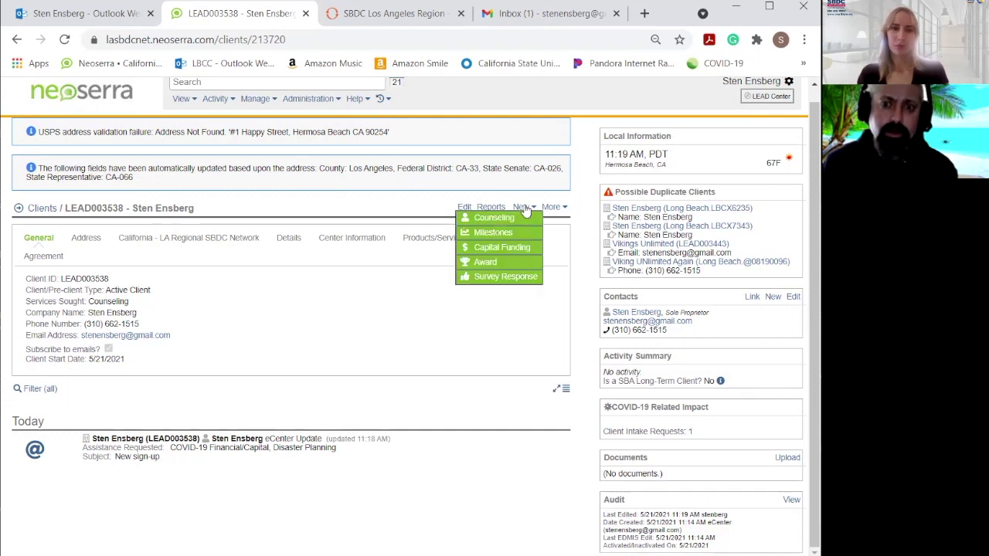
# Create a new Counseling session record and choose a different business advisor for it.
pyautogui.click(521, 222)
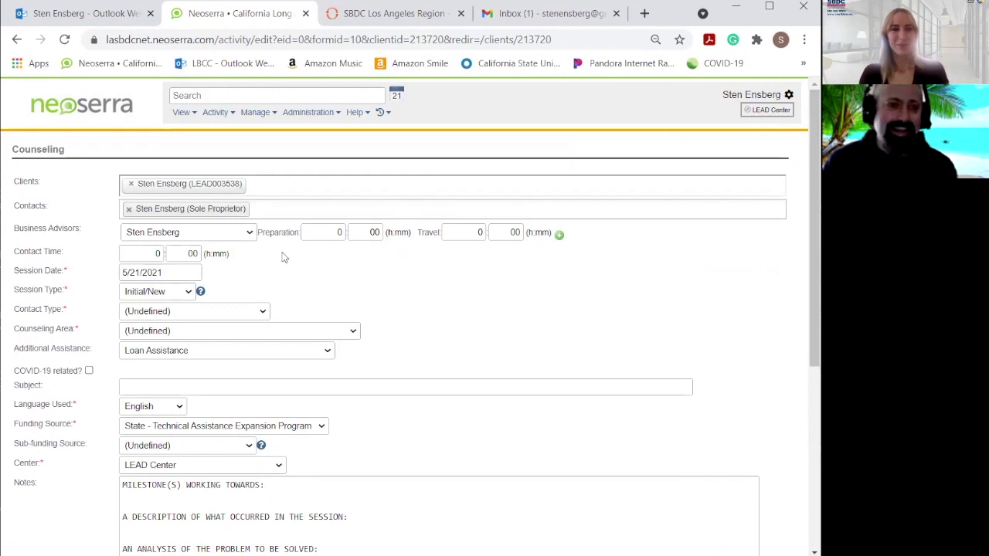
pyautogui.click(251, 233)
pyautogui.scroll(1, 280, 319)
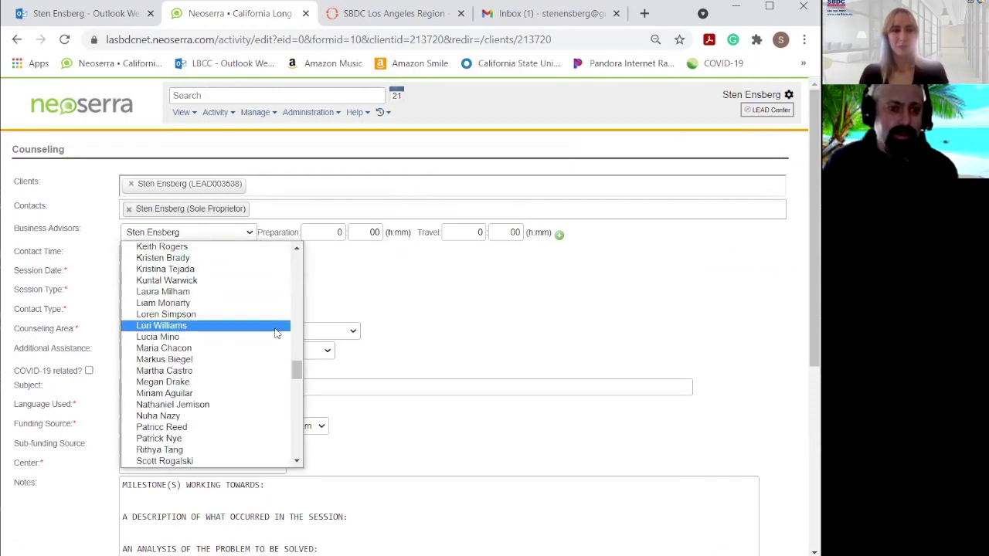
pyautogui.scroll(2, 271, 345)
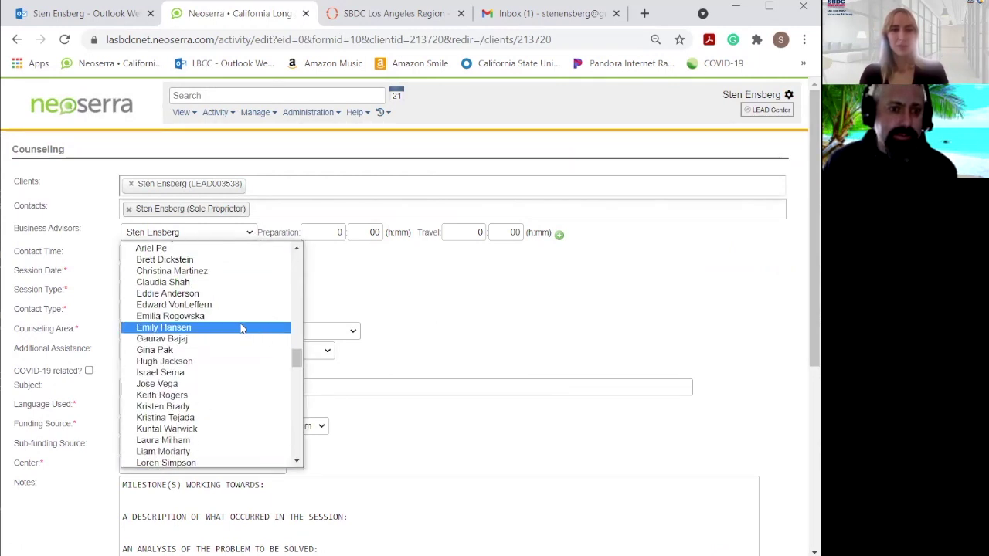
pyautogui.click(249, 327)
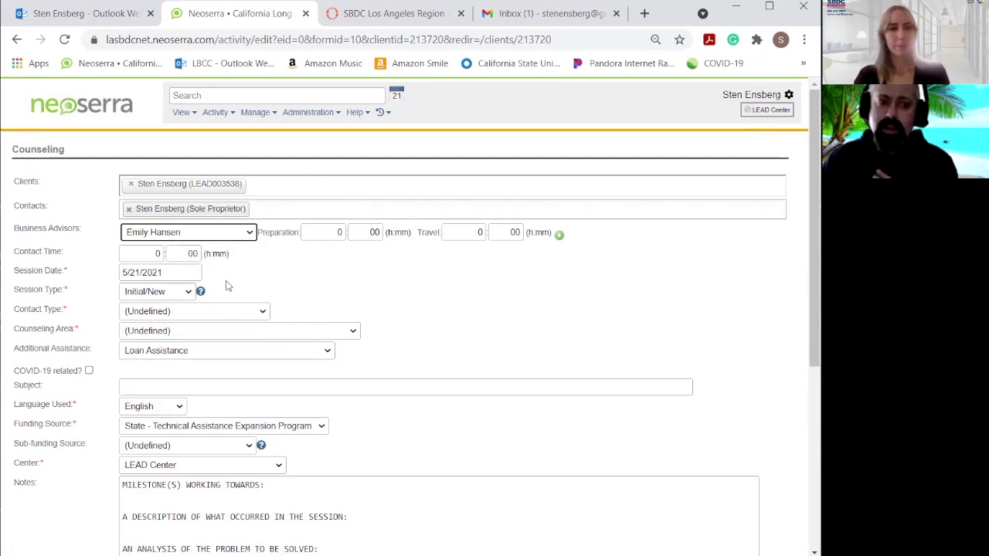
# Keep the Initial/New session type, and set contact time to 30 and preparation minutes to 15.
pyautogui.click(186, 293)
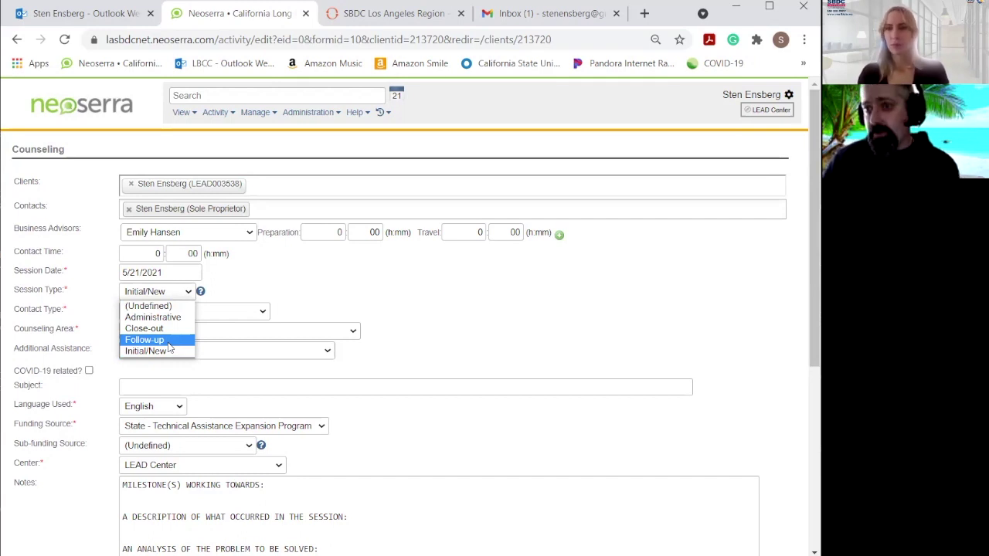
pyautogui.click(188, 350)
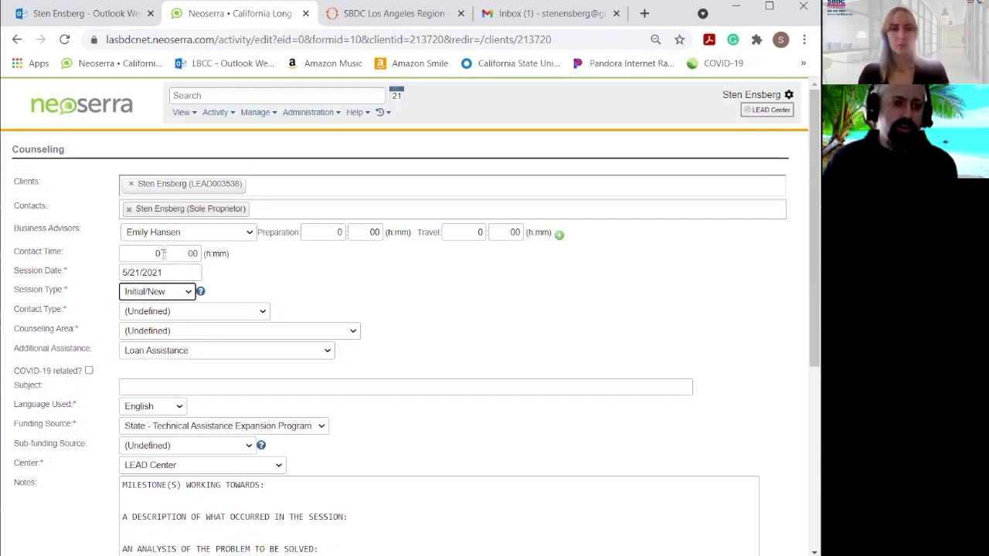
pyautogui.doubleClick(161, 253)
pyautogui.write('30')
pyautogui.click(386, 266)
pyautogui.click(372, 232)
pyautogui.write('15')
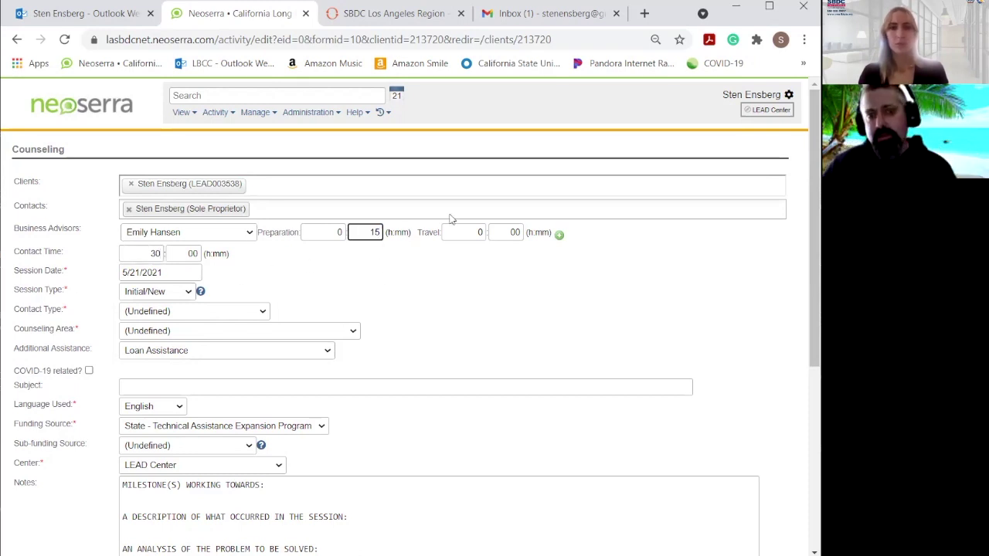
pyautogui.click(516, 277)
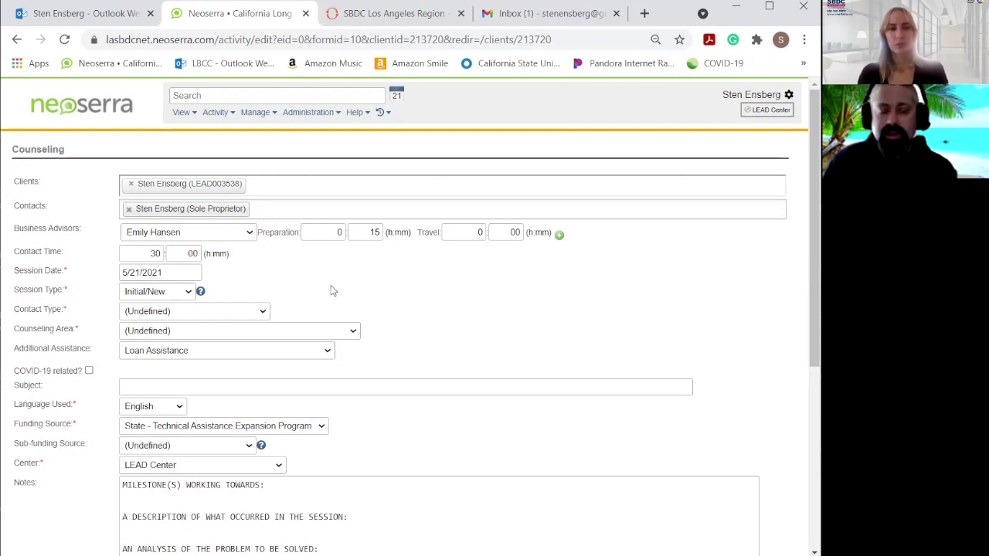
# Choose Phone in the Contact Type dropdown.
pyautogui.click(248, 313)
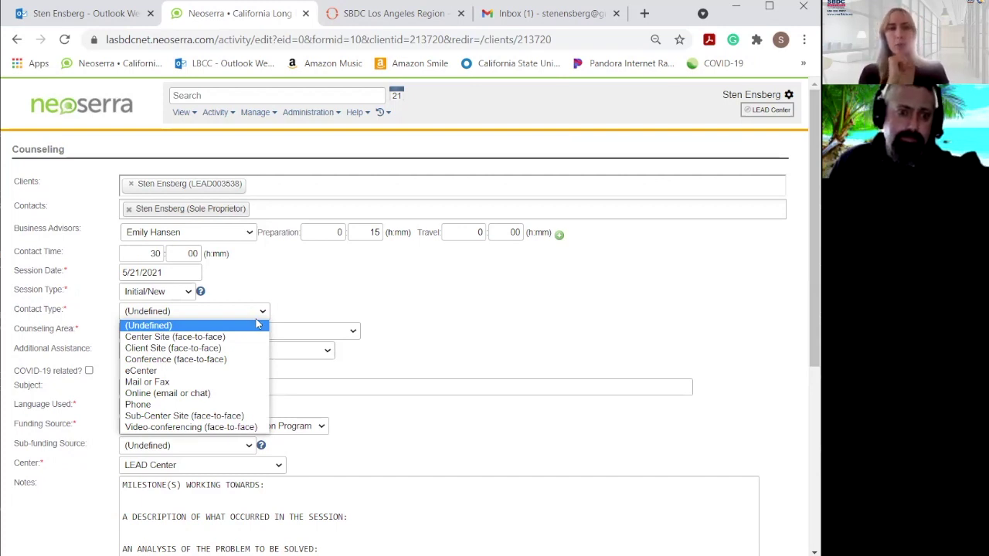
pyautogui.click(351, 298)
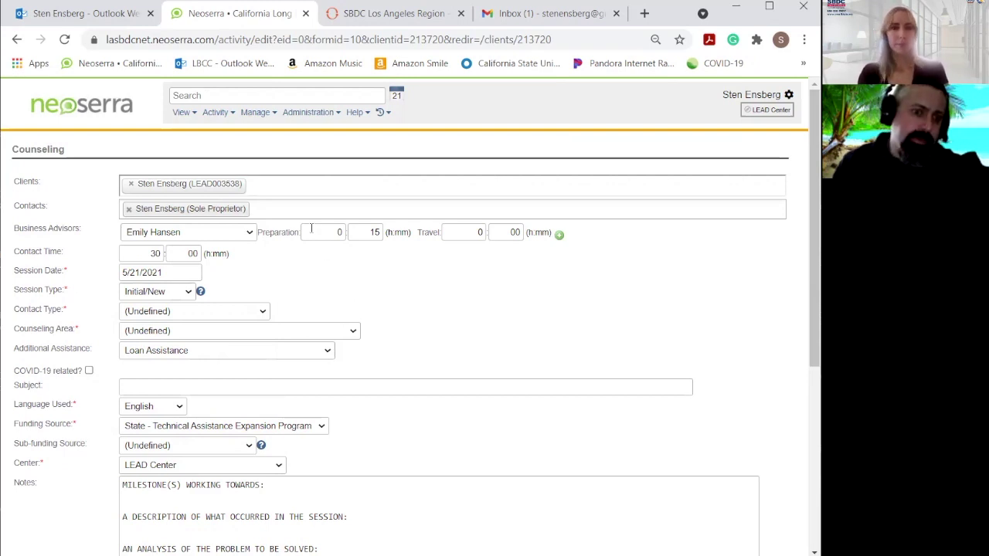
pyautogui.click(262, 313)
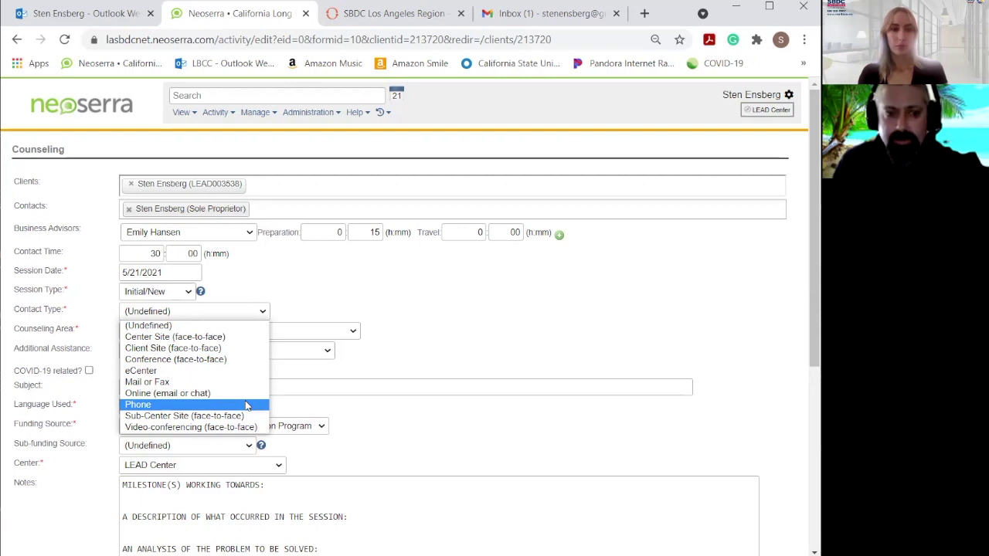
pyautogui.click(247, 405)
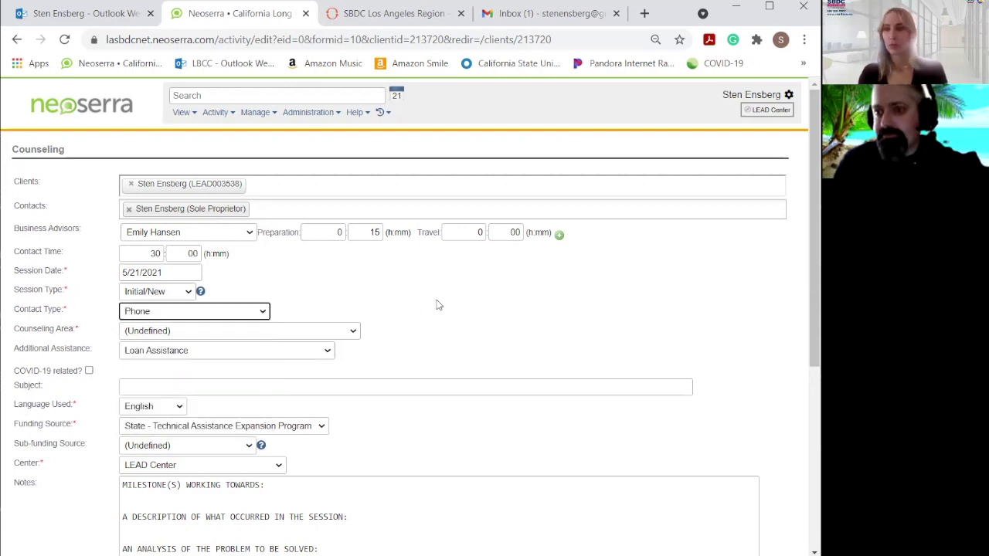
pyautogui.click(291, 330)
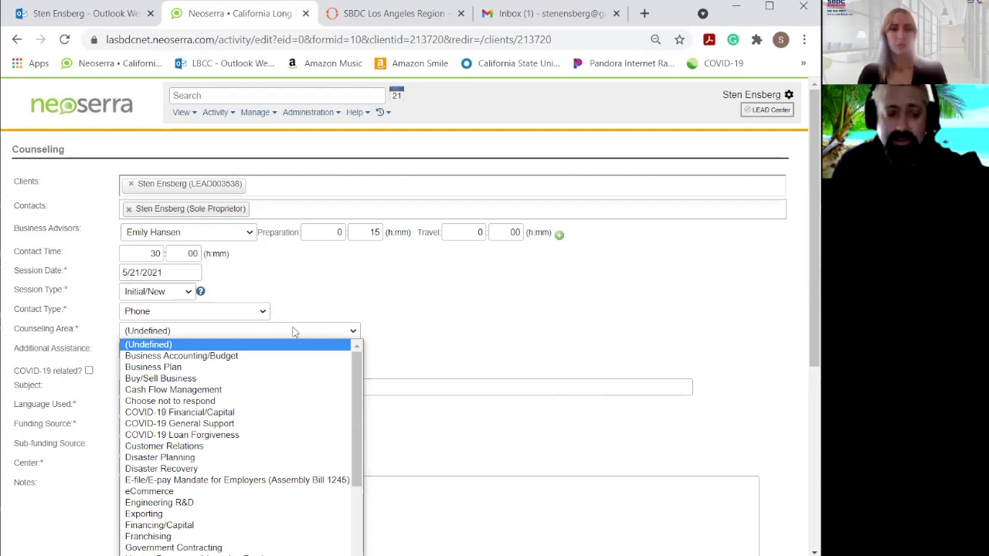
# Pick Start-up Assistance as the counseling area and Business Plan as the additional assistance.
pyautogui.scroll(-3, 323, 379)
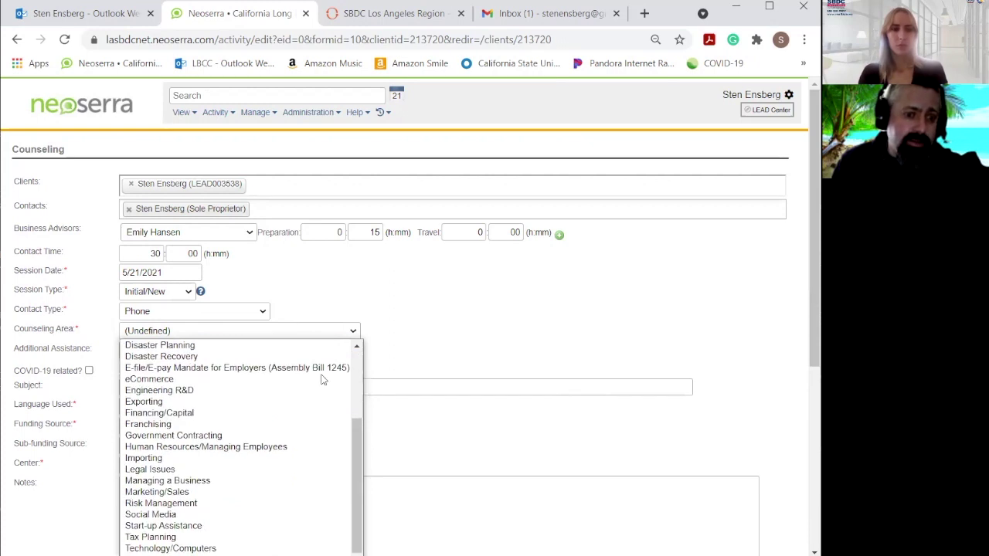
pyautogui.click(316, 528)
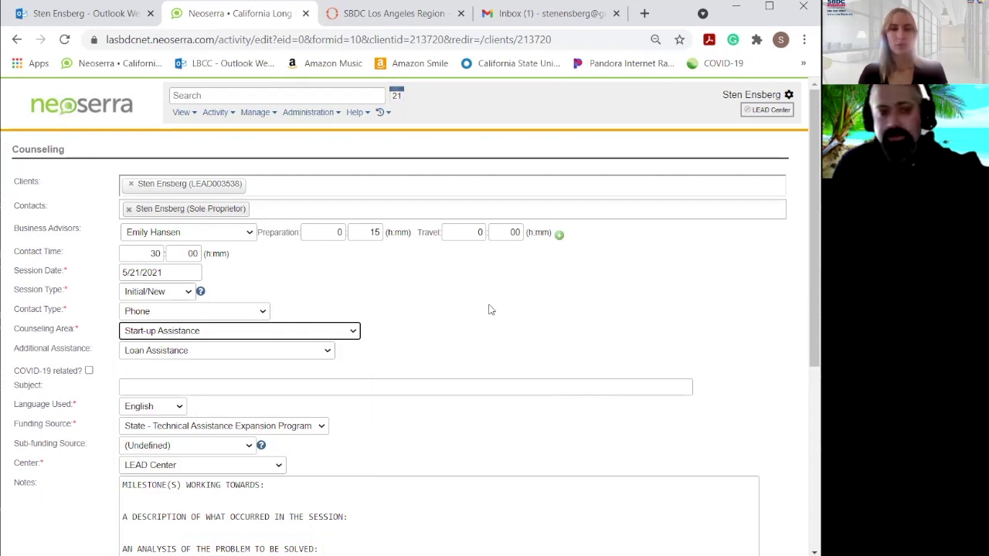
pyautogui.click(291, 354)
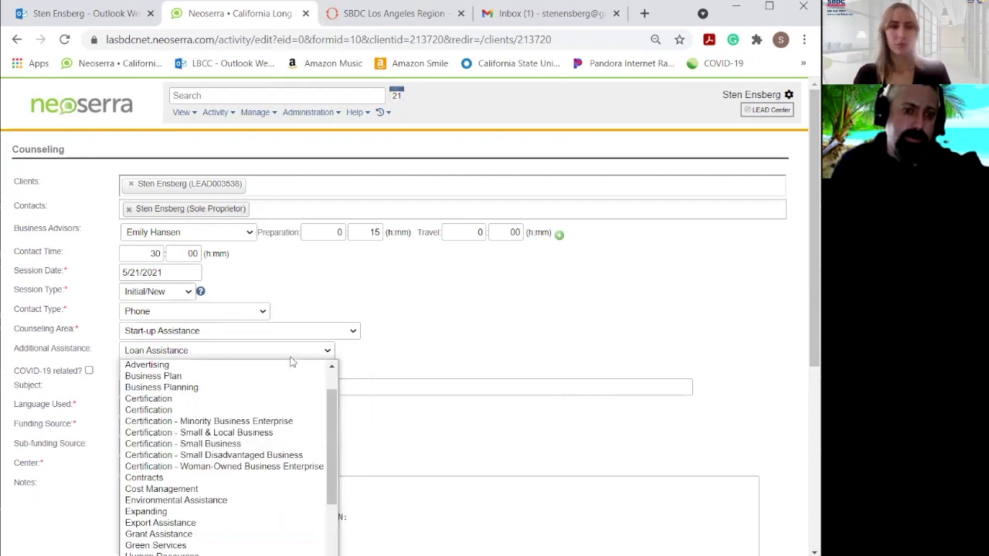
pyautogui.scroll(1, 338, 410)
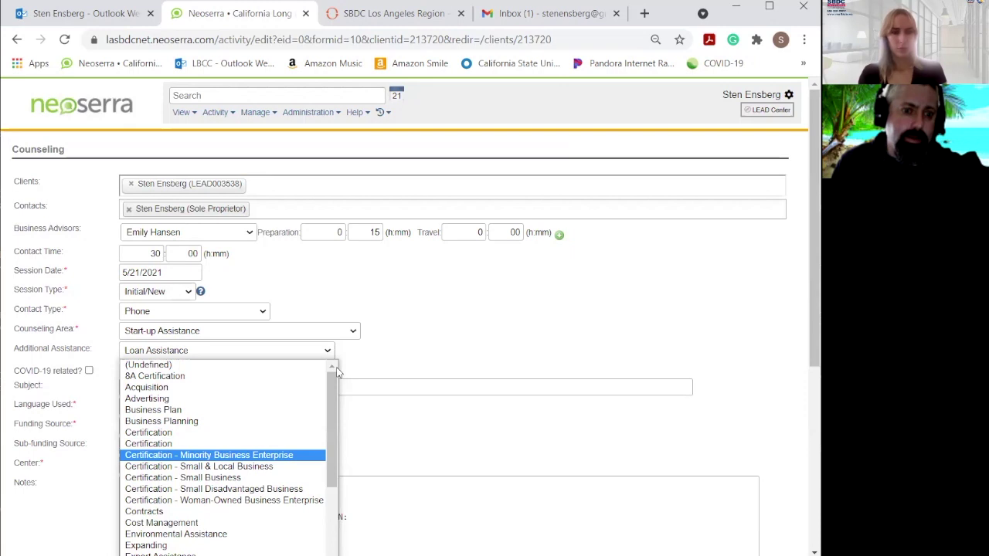
pyautogui.click(292, 410)
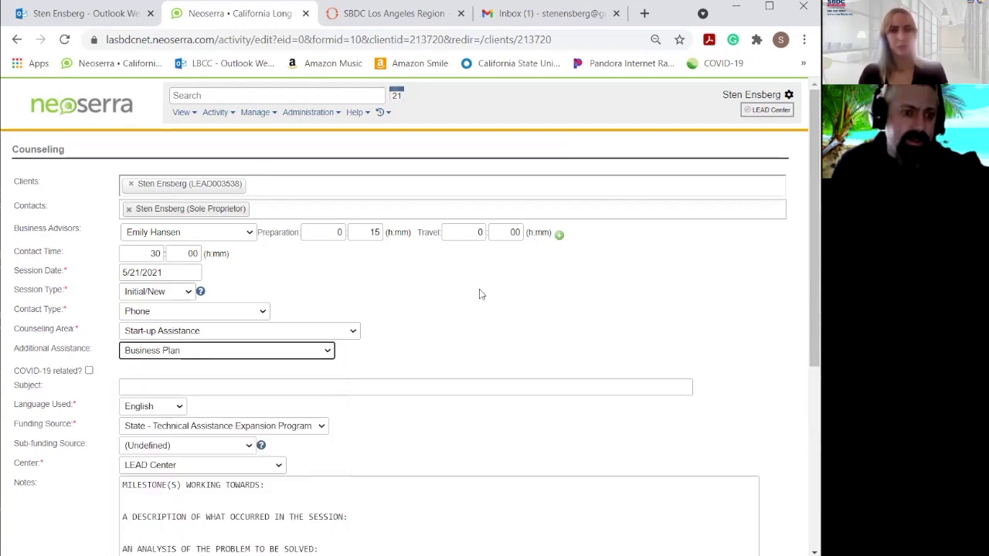
pyautogui.scroll(-2, 479, 293)
# Enter the subject 'Had initial phone call with talented business owner' followed by the client's name.
pyautogui.click(278, 235)
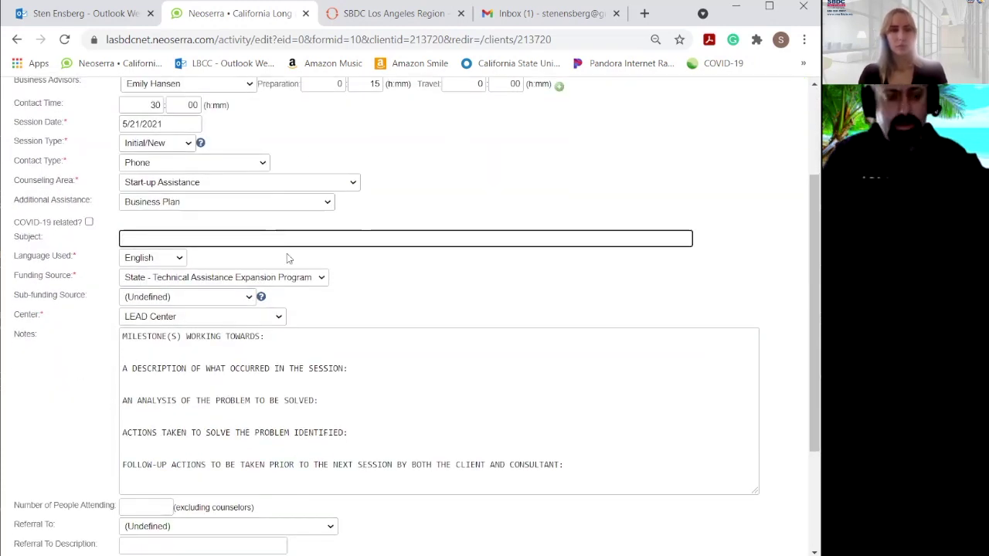
pyautogui.write('Had initial phone call with ')
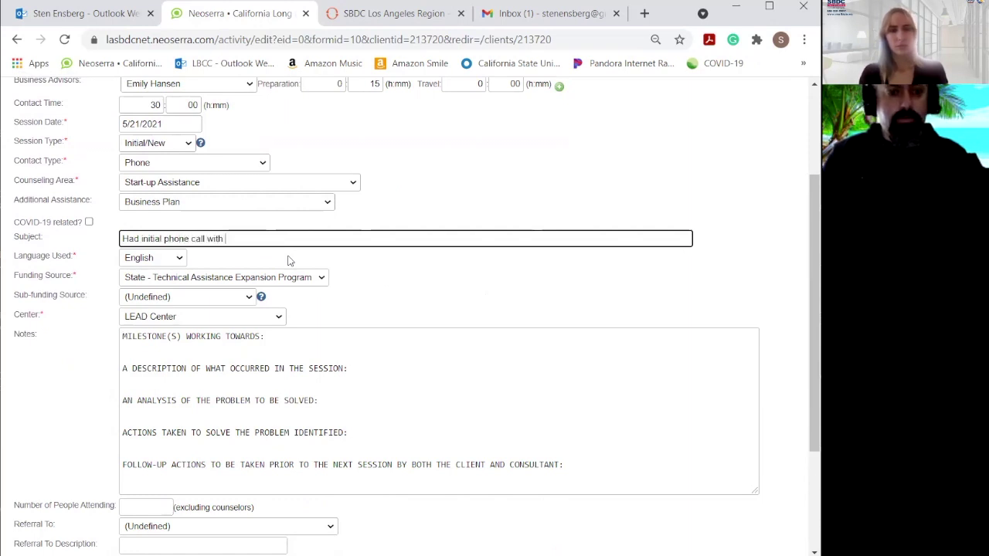
pyautogui.write('talented busine')
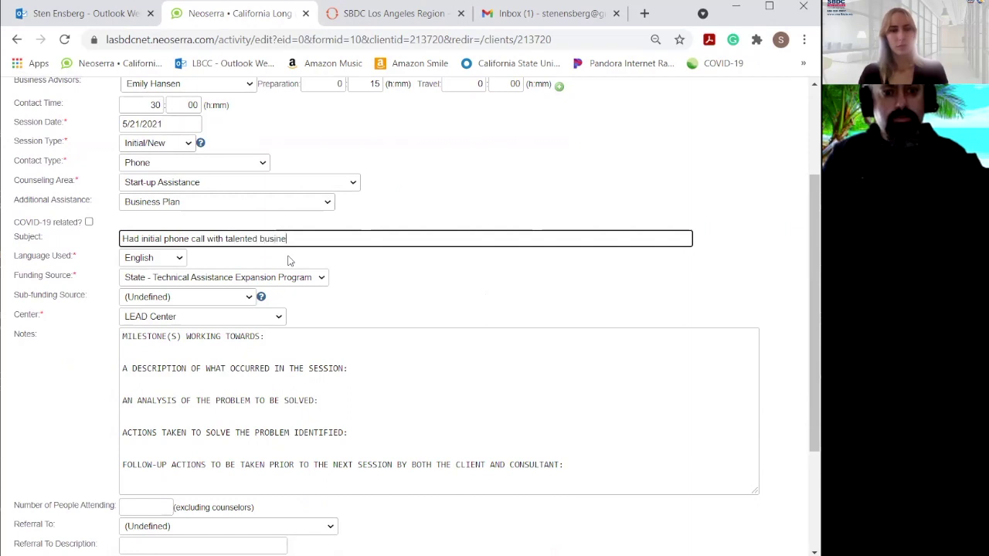
pyautogui.write('ss owner ')
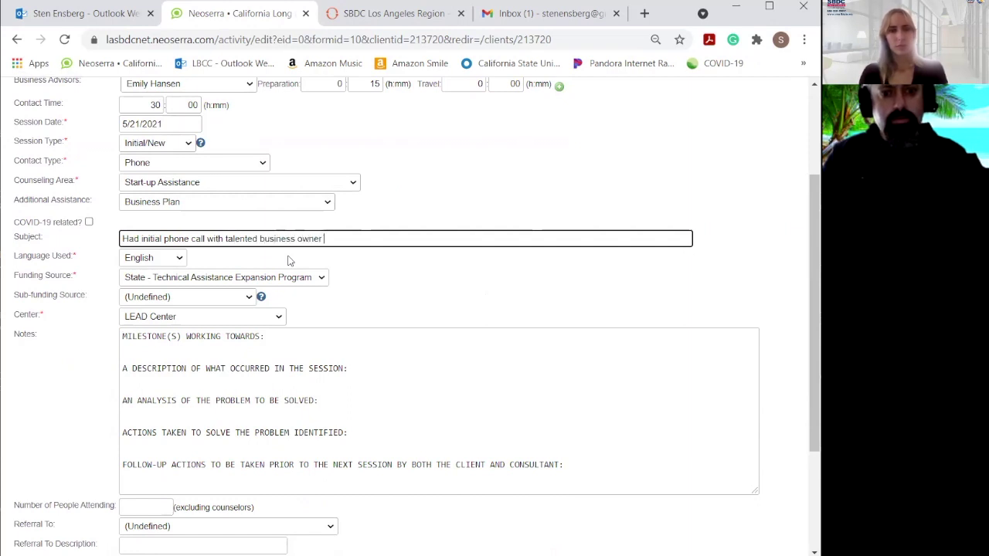
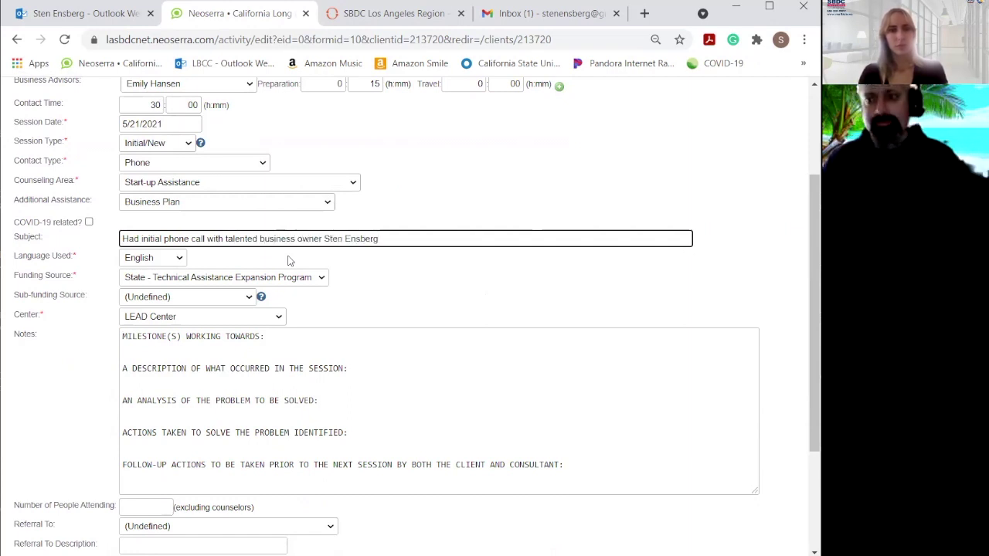
pyautogui.scroll(-1, 407, 340)
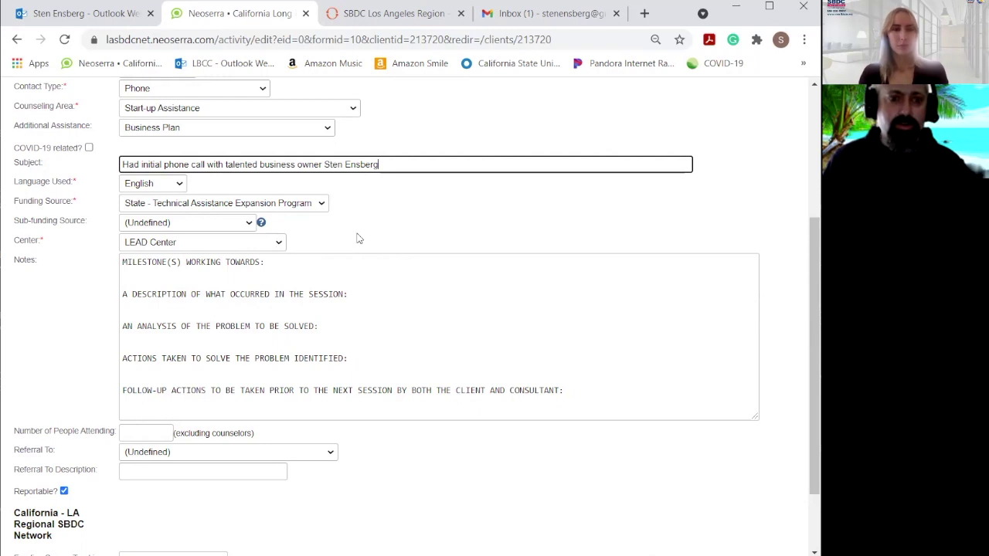
# In the notes, set the milestone to 'New Business Start' and describe the call about his snowcone business on the pier.
pyautogui.scroll(-1, 479, 270)
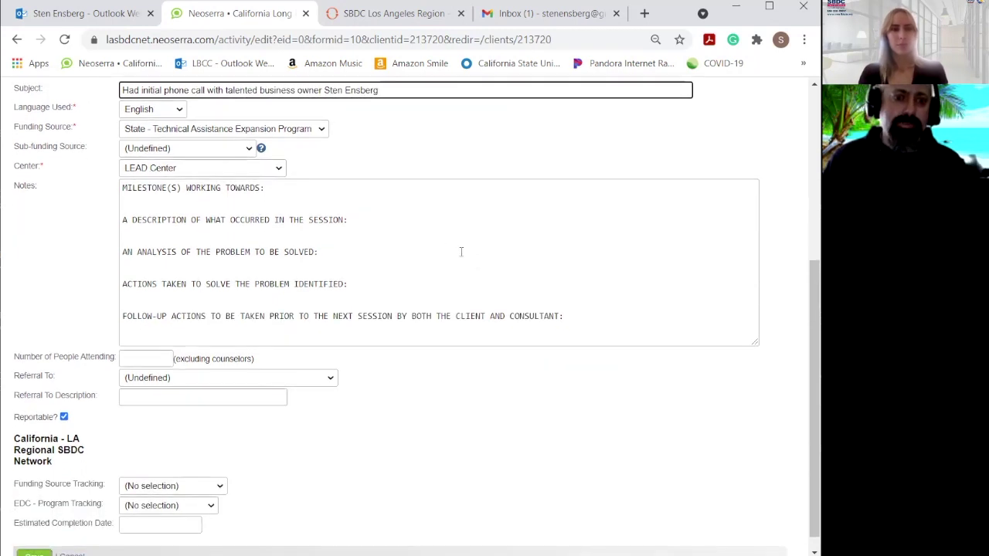
pyautogui.click(331, 189)
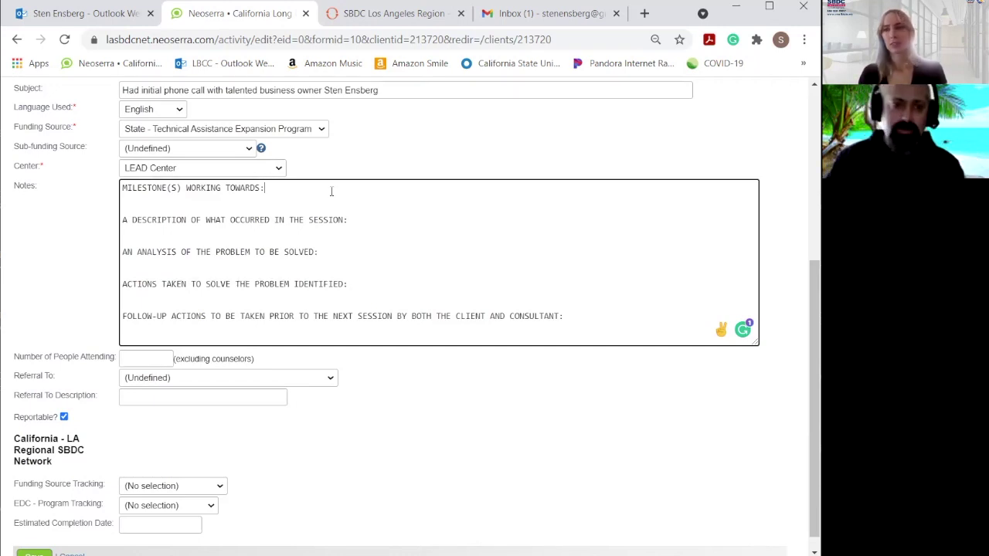
pyautogui.write('New ')
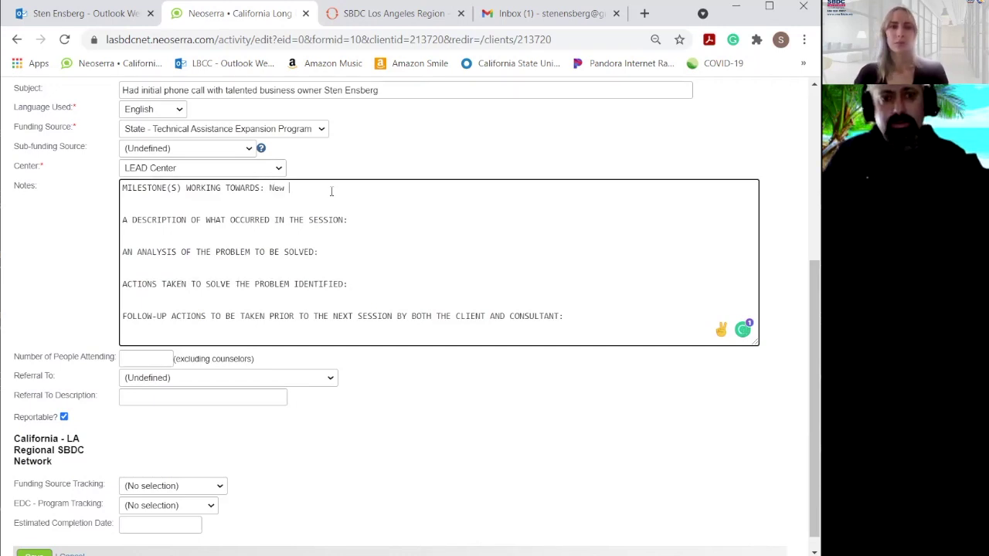
pyautogui.write('Business Start')
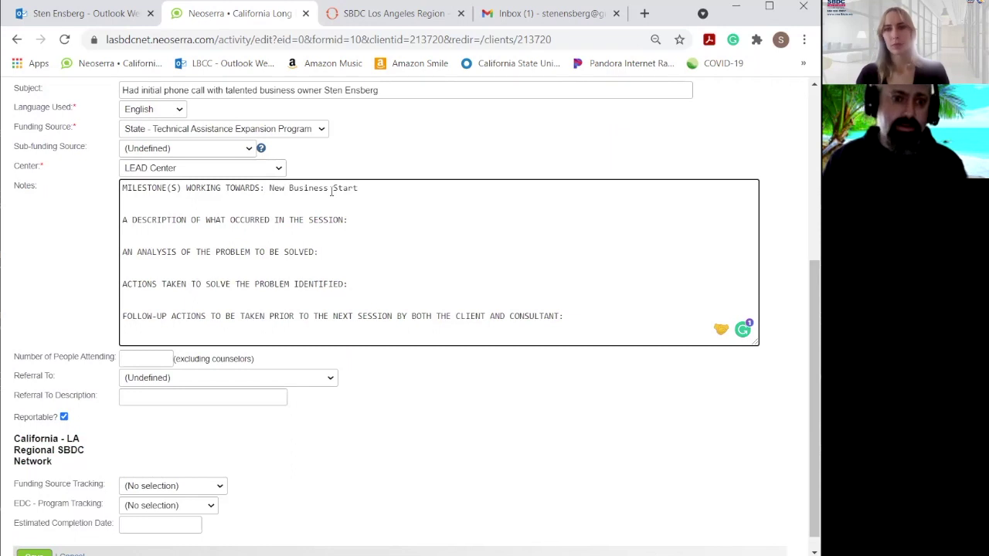
pyautogui.click(389, 220)
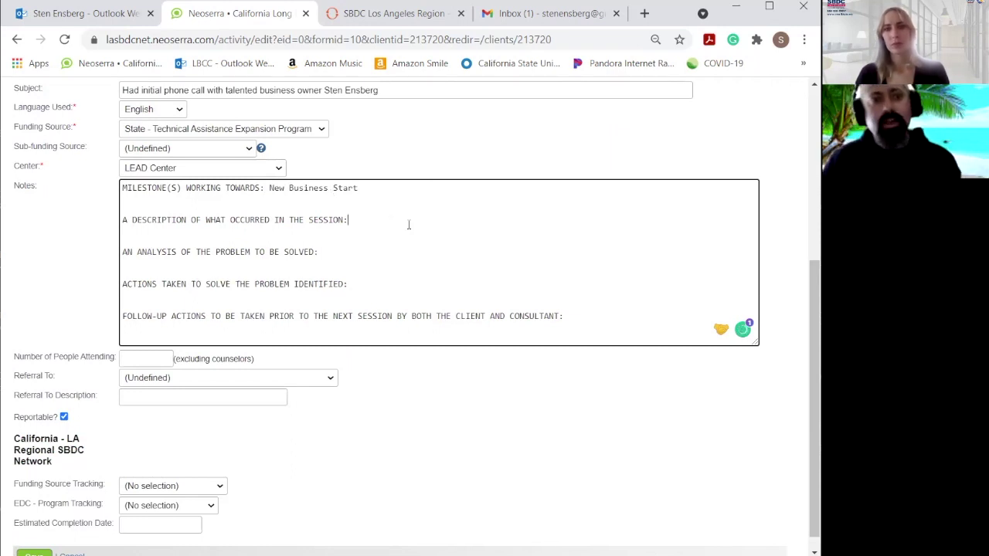
pyautogui.write('Hd')
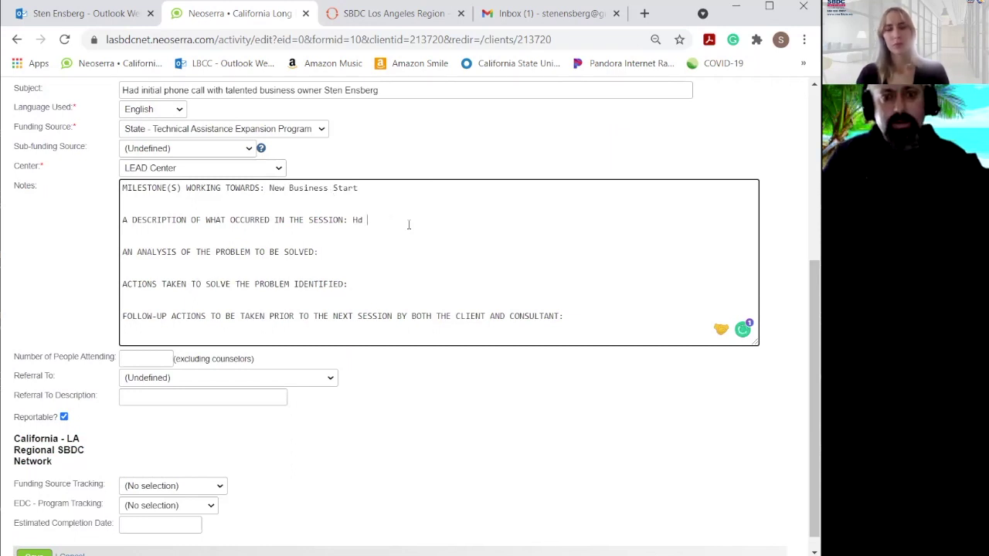
pyautogui.press('BackSpace')
pyautogui.press('BackSpace')
pyautogui.write('to discuss his new scnowcone business on the pier.')
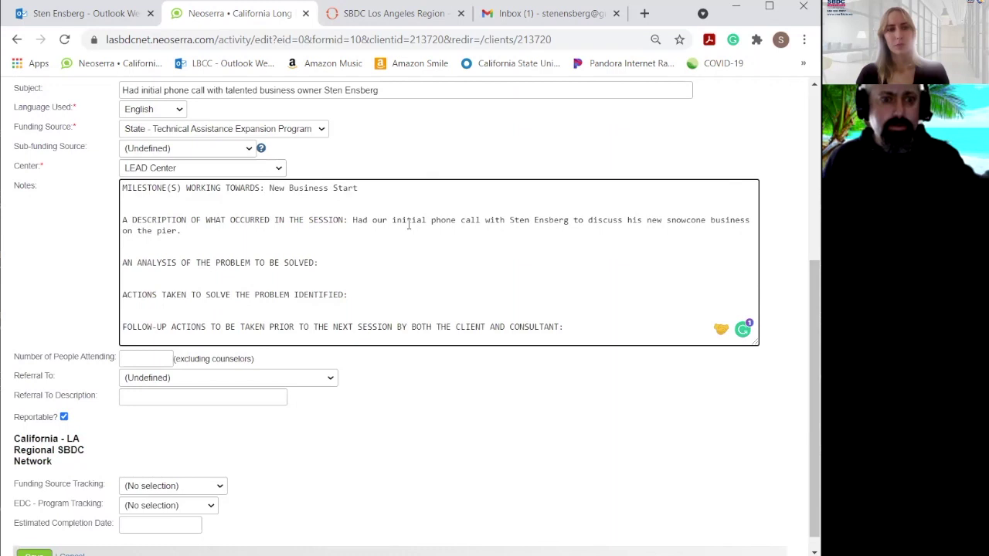
# Write the analysis: owner is unclear which permits are necessary and how much start-up money is needed.
pyautogui.click(374, 267)
pyautogui.write('T')
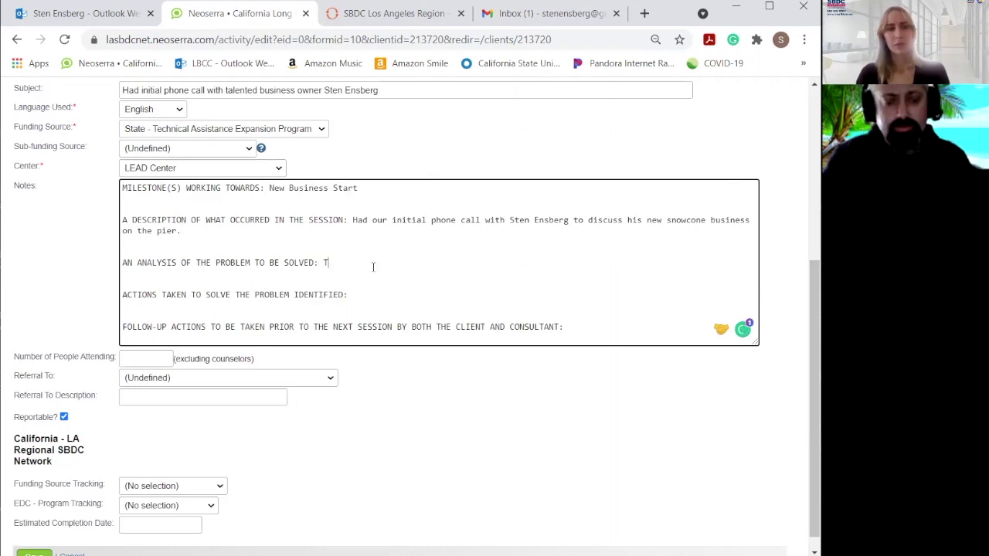
pyautogui.write('he business owner is unclear what permits are necessary to start his business. Also')
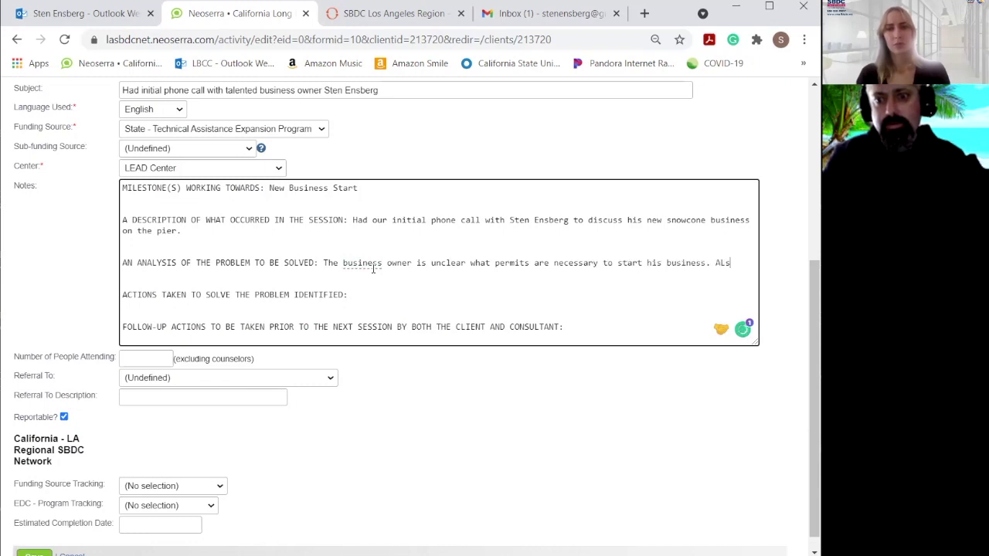
pyautogui.press('BackSpace')
pyautogui.press('BackSpace')
pyautogui.press('BackSpace')
pyautogui.press('BackSpace')
pyautogui.write('Also')
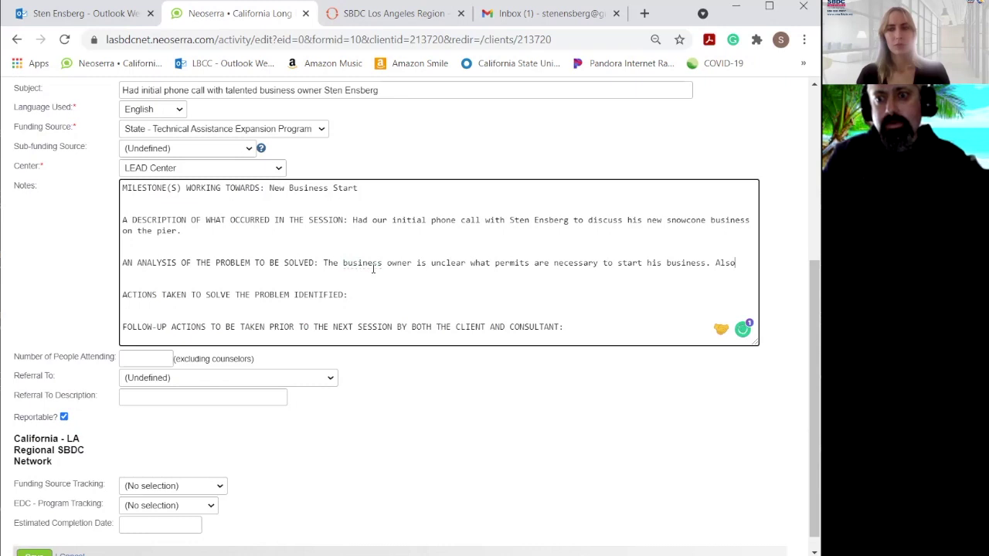
pyautogui.write(' unsure how mu')
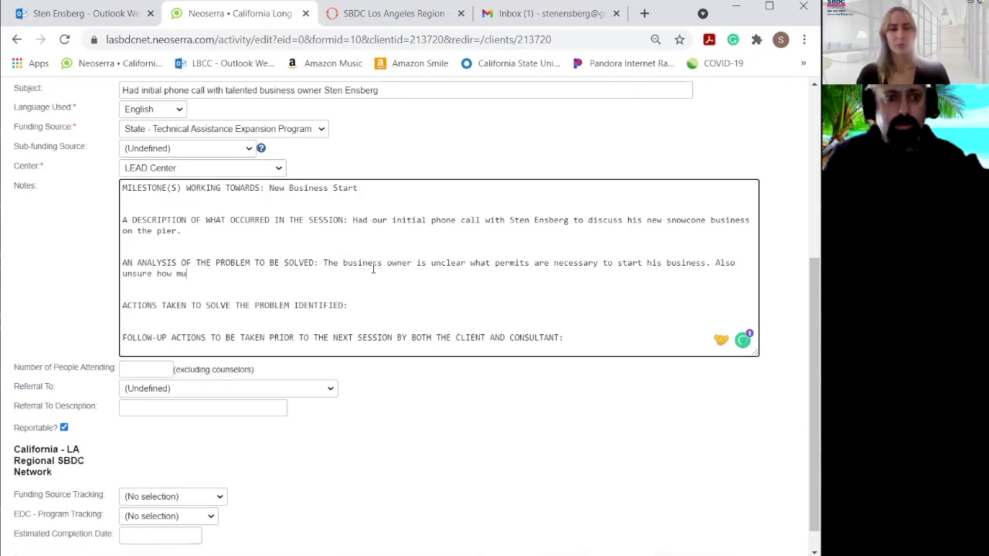
pyautogui.write('ch money i')
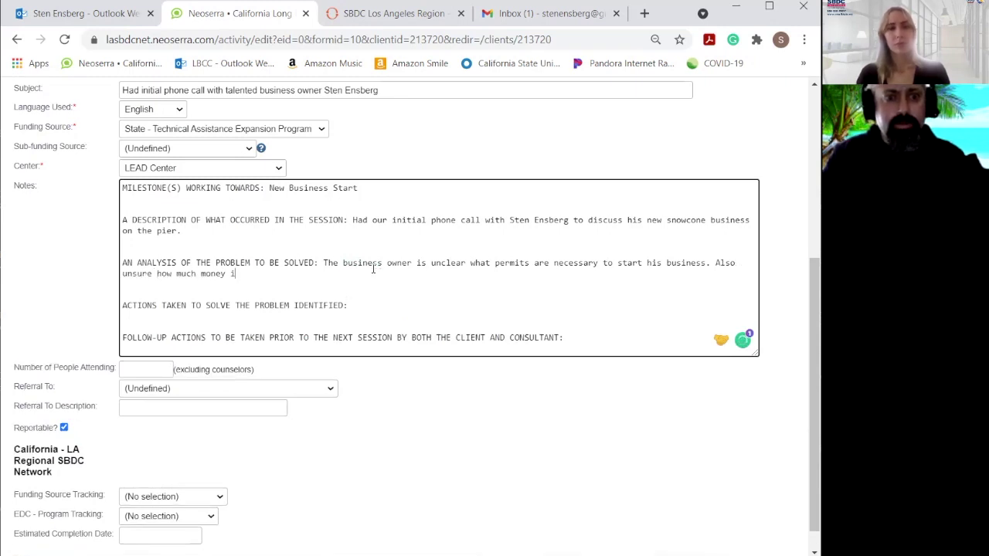
pyautogui.write('s needed to')
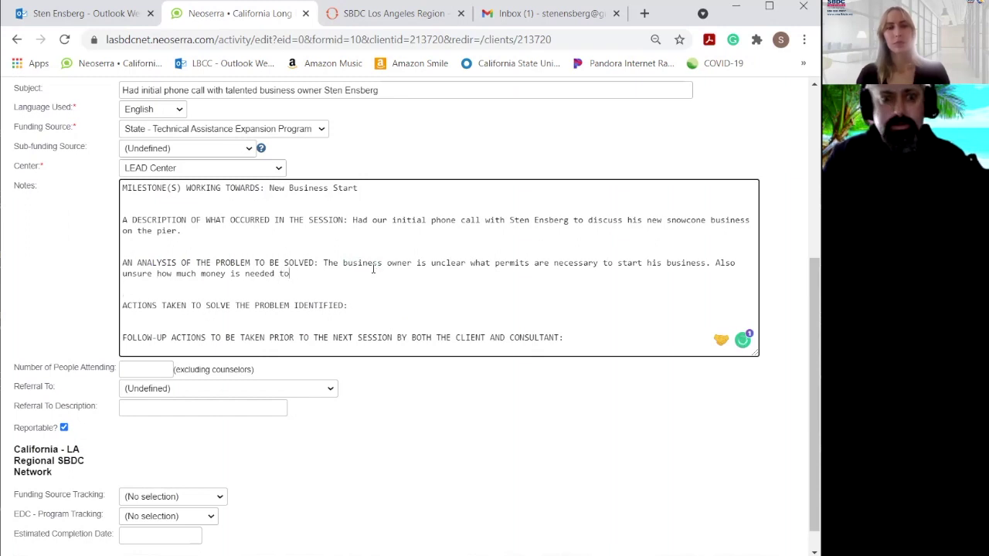
pyautogui.write(' begin th')
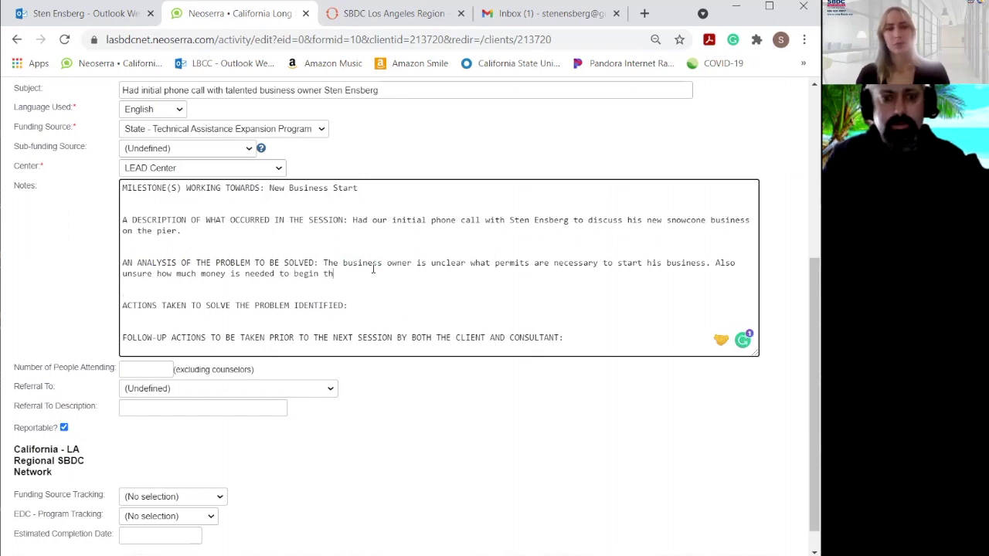
pyautogui.write('is business.')
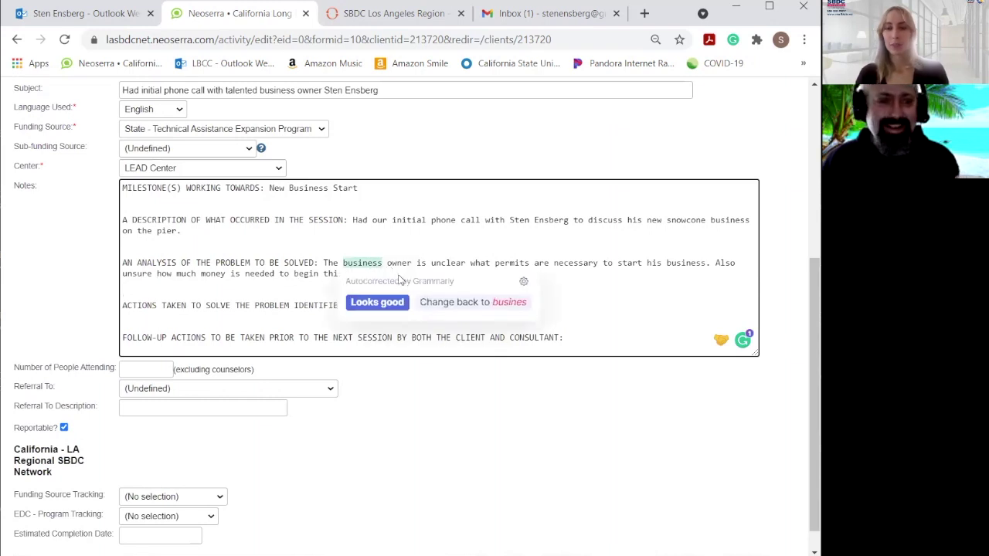
pyautogui.click(230, 329)
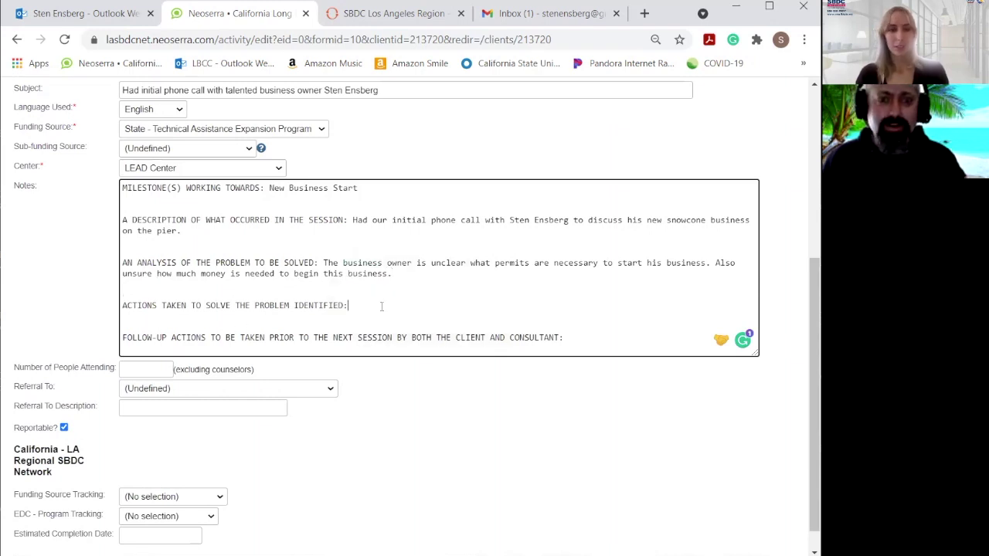
# Add the actions taken: client will identify money on hand and begin determining relevant costs.
pyautogui.click(527, 305)
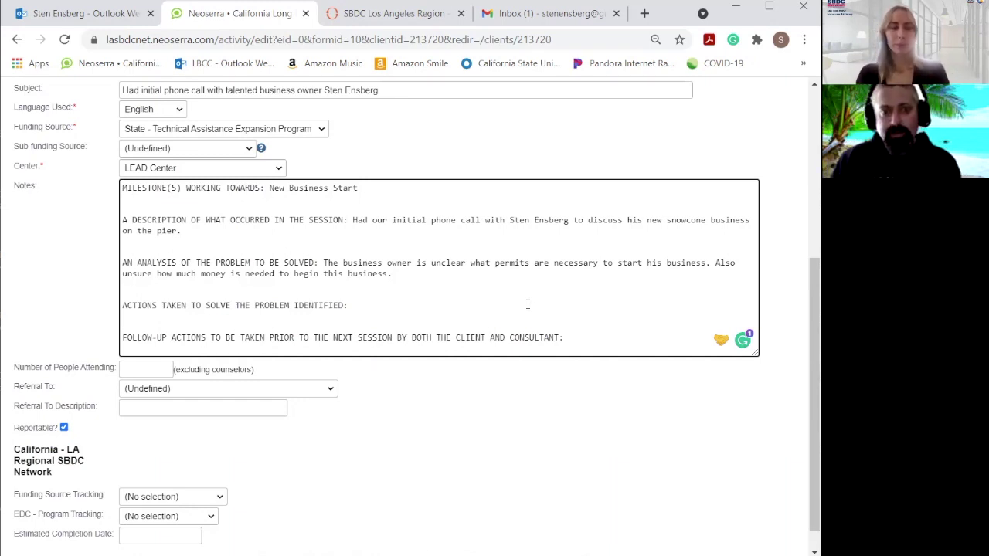
pyautogui.click(528, 305)
pyautogui.write('Client is going to identify how much money they have on hand to start the business and begin to ')
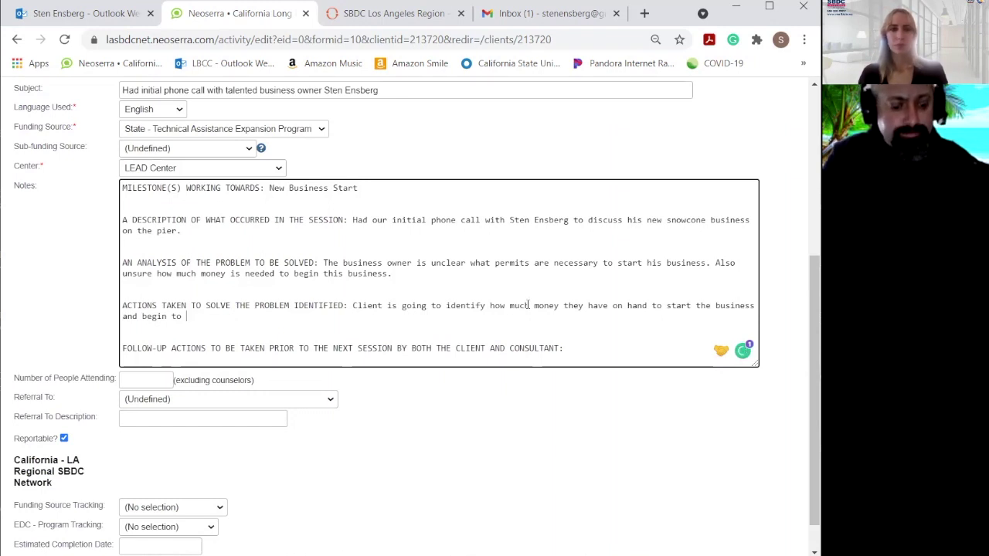
pyautogui.write('determine ')
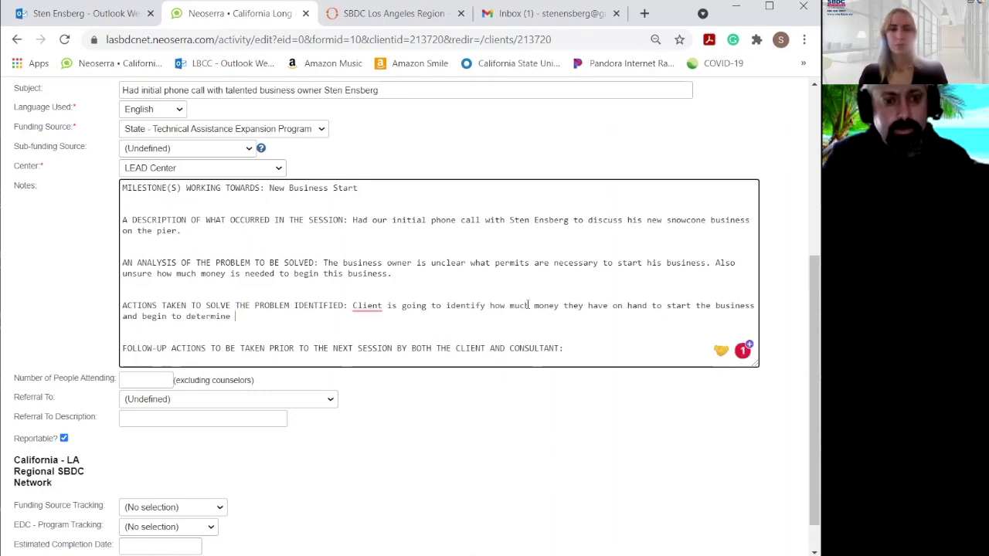
pyautogui.write('relevant costs.')
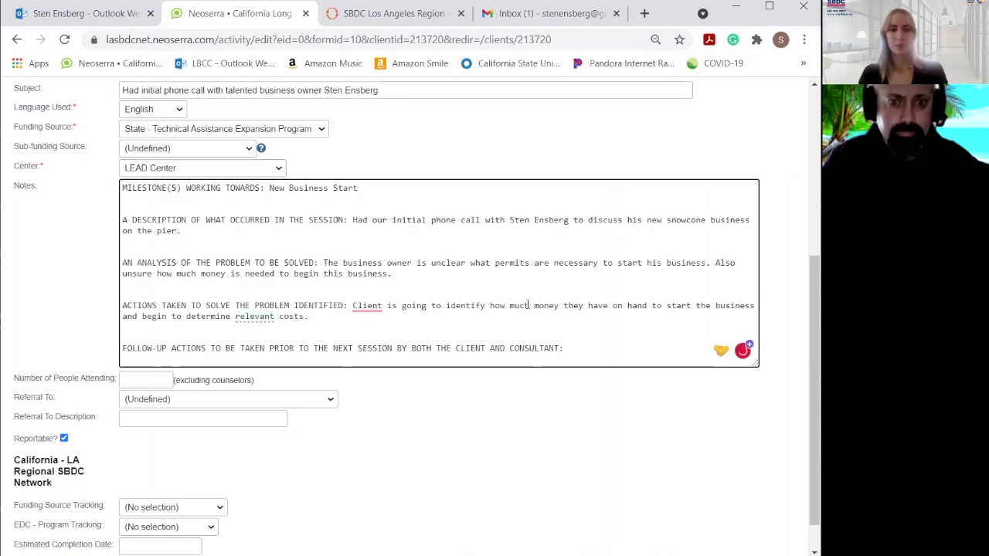
pyautogui.click(592, 349)
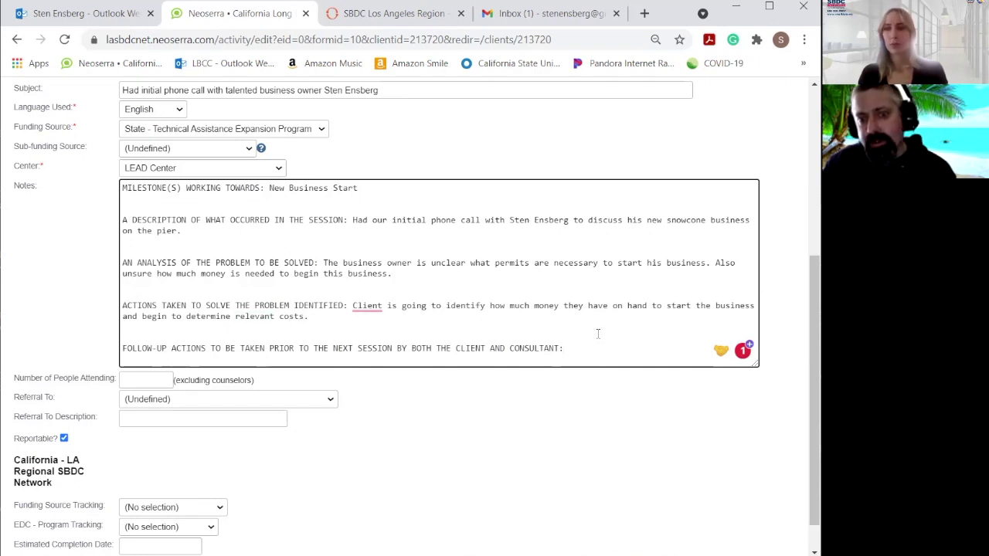
# Write follow-ups: consultant looks up pier permits in Hermosa; client begins financial template for start-up costs.
pyautogui.write('Consultant to lo')
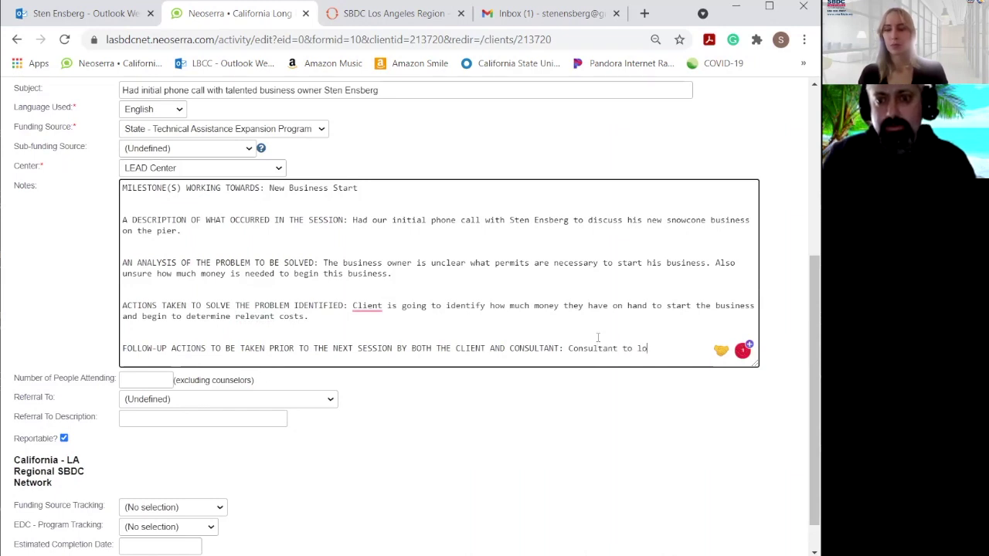
pyautogui.write('ok-up bu')
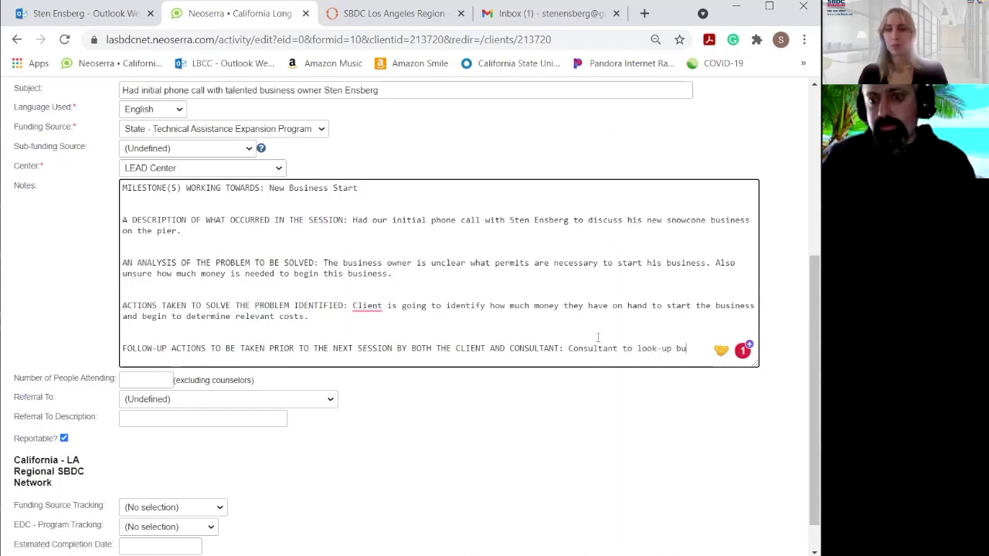
pyautogui.write('siness permits n')
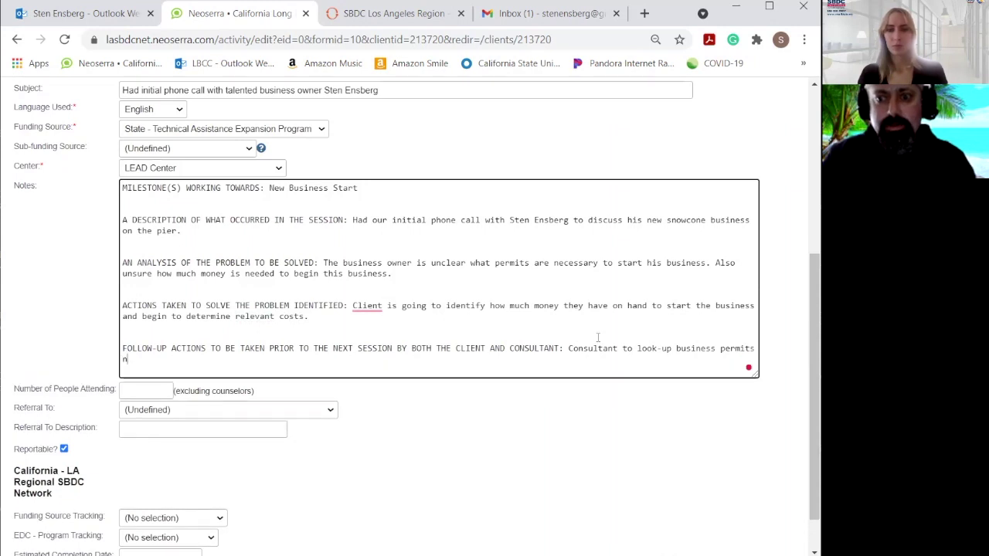
pyautogui.write('ecessary on the p')
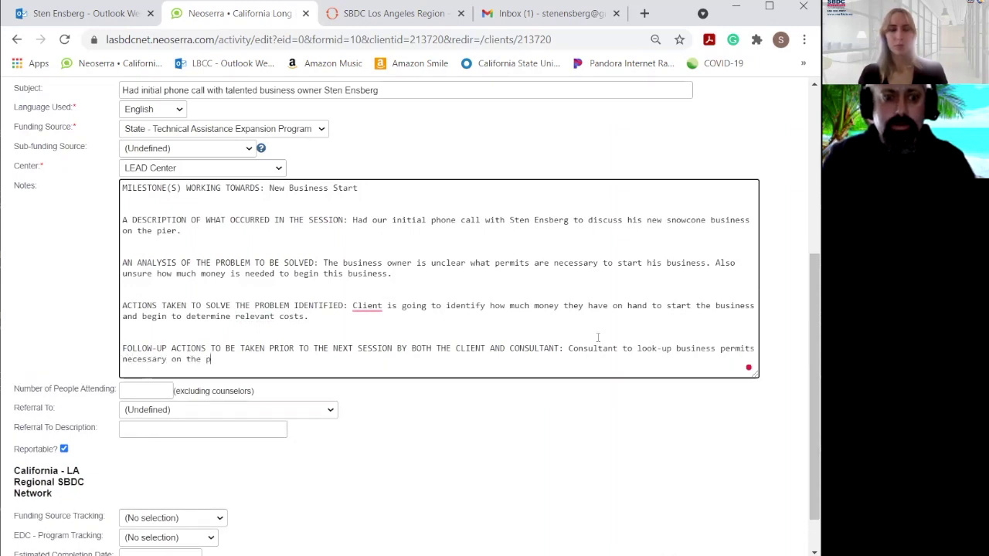
pyautogui.write('ier in Hermosa. Client to ')
pyautogui.write('begins')
pyautogui.press('BackSpace')
pyautogui.press('BackSpace')
pyautogui.press('BackSpace')
pyautogui.press('BackSpace')
pyautogui.write('gun')
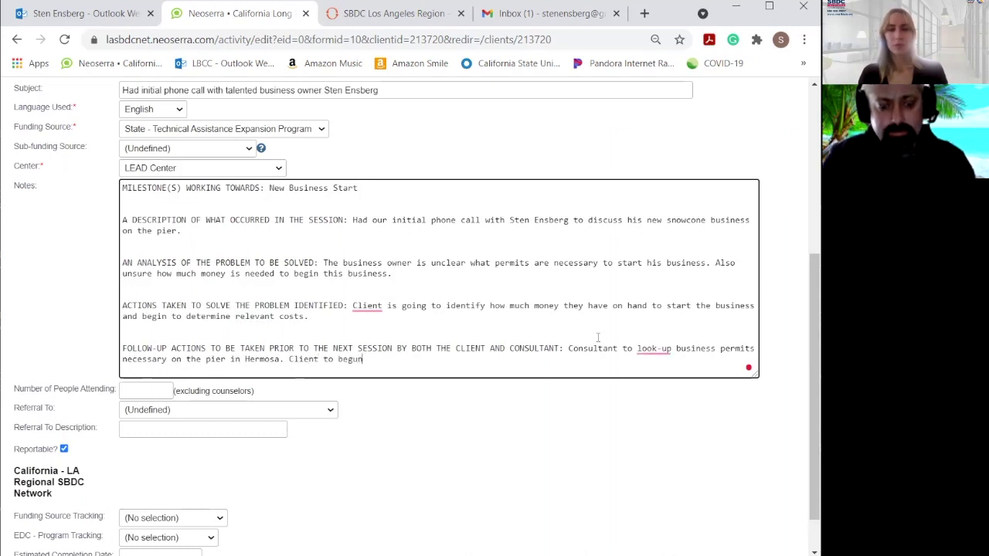
pyautogui.press('BackSpace')
pyautogui.press('BackSpace')
pyautogui.write('in')
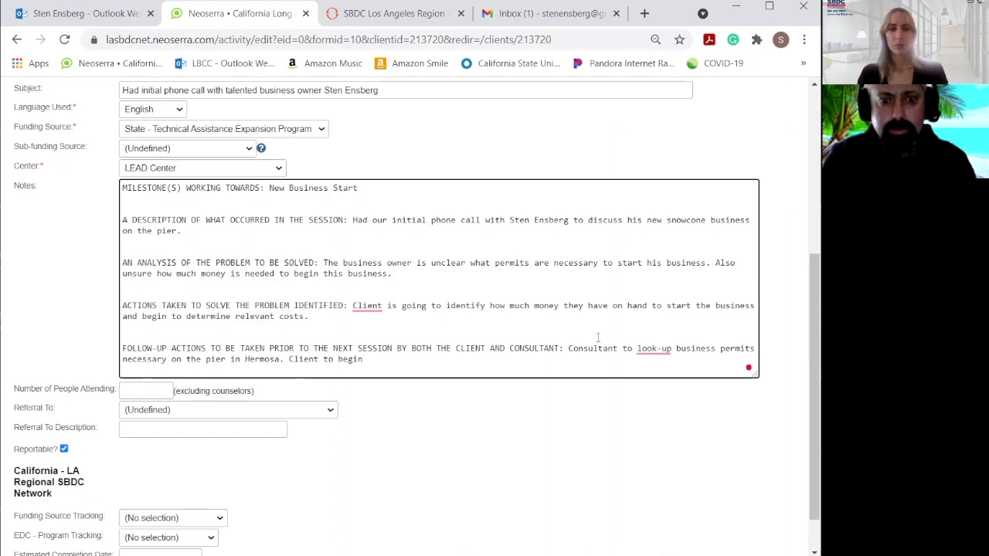
pyautogui.write(' and filling ')
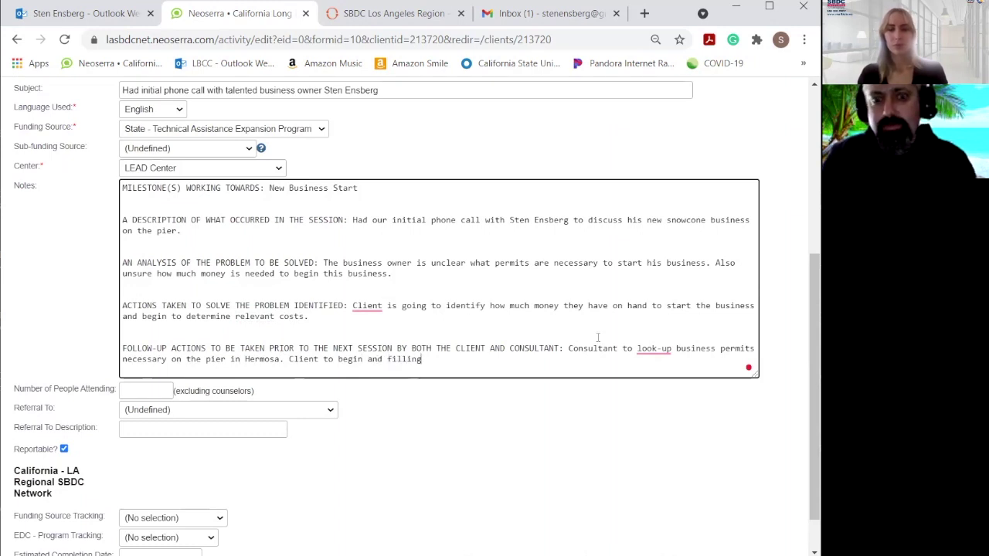
pyautogui.write('finan')
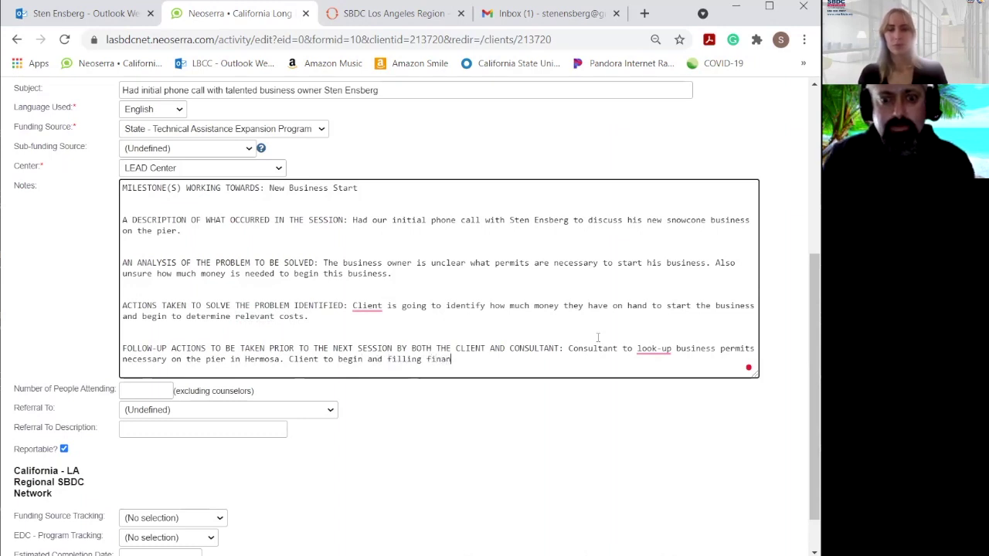
pyautogui.write('cial tem')
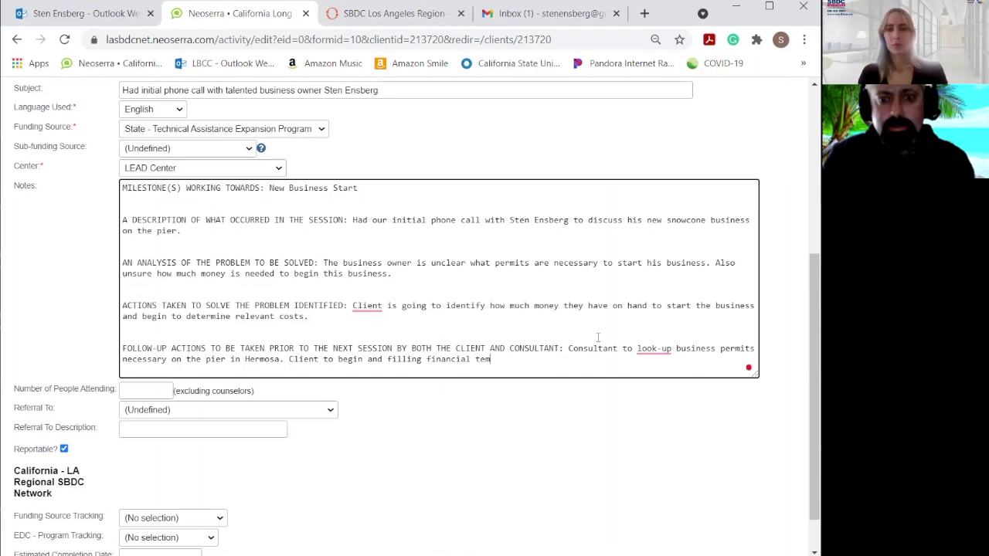
pyautogui.write('plate for business st')
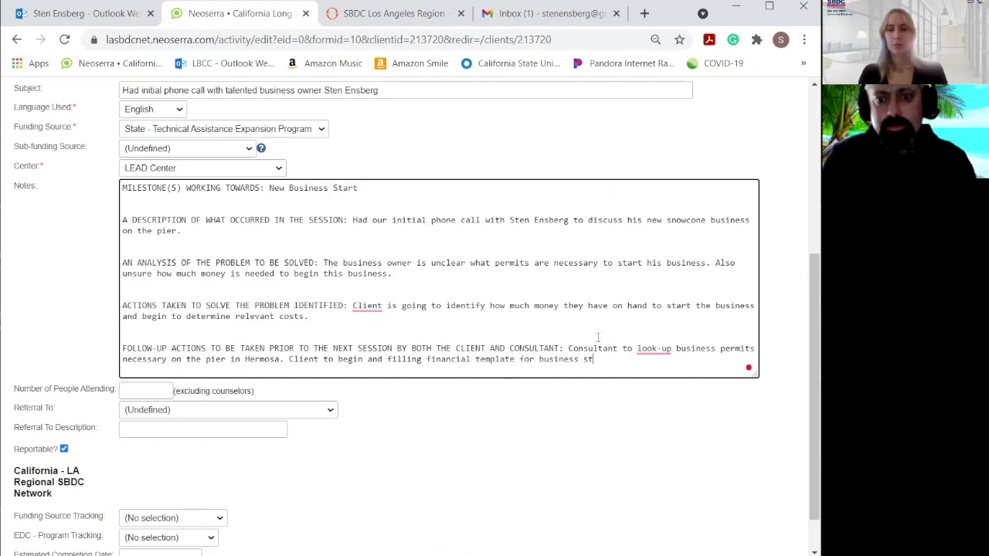
pyautogui.write('art-up costs.')
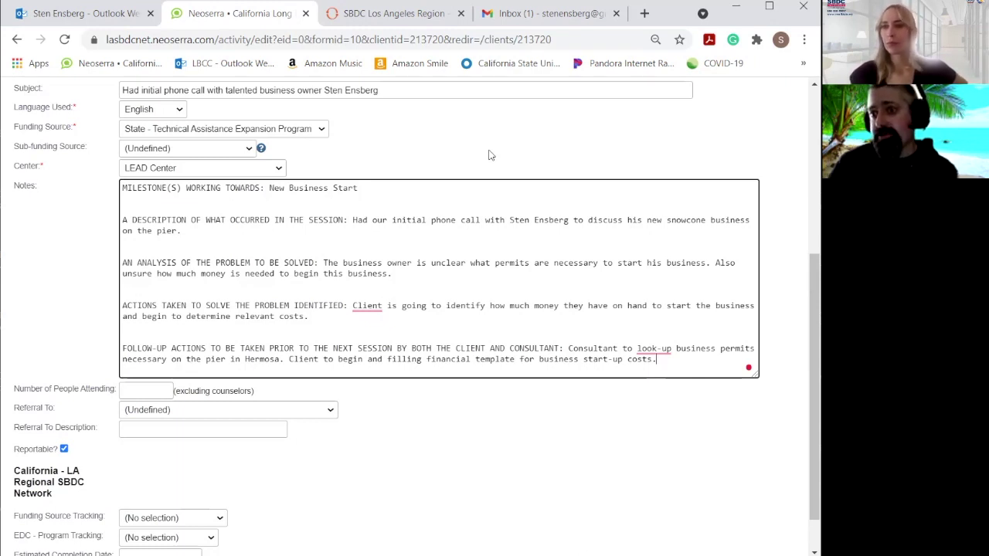
# Review the completed counseling form and save it.
pyautogui.scroll(-2, 489, 154)
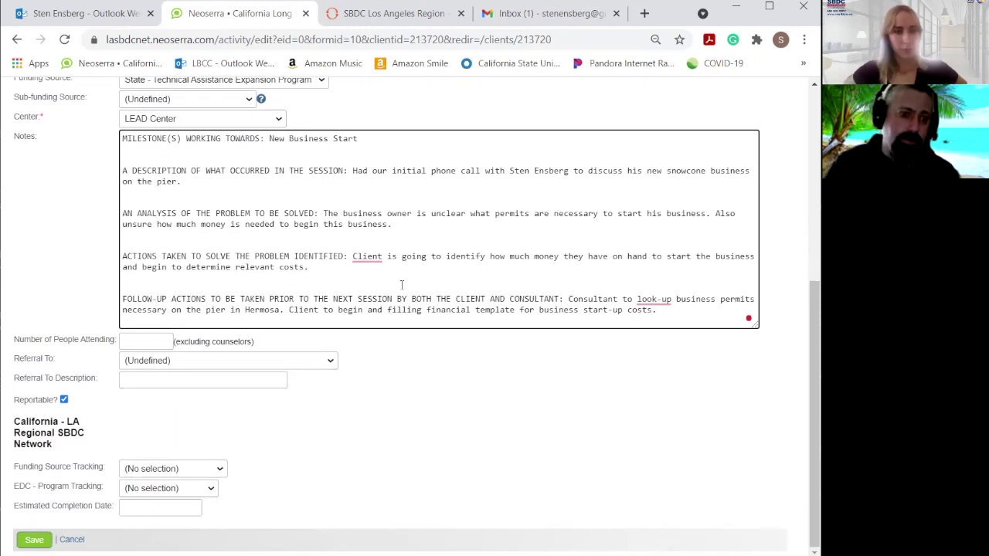
pyautogui.scroll(5, 298, 287)
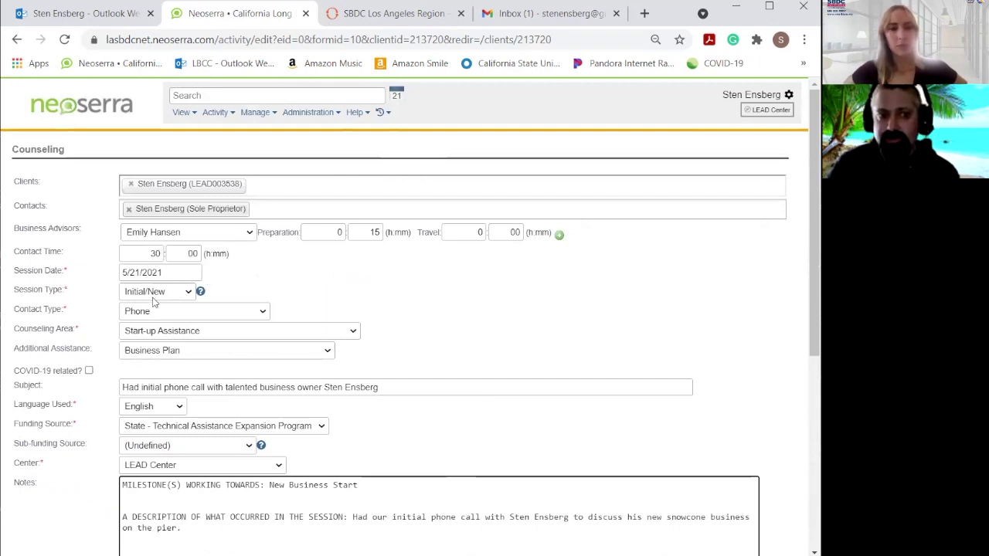
pyautogui.scroll(-5, 421, 307)
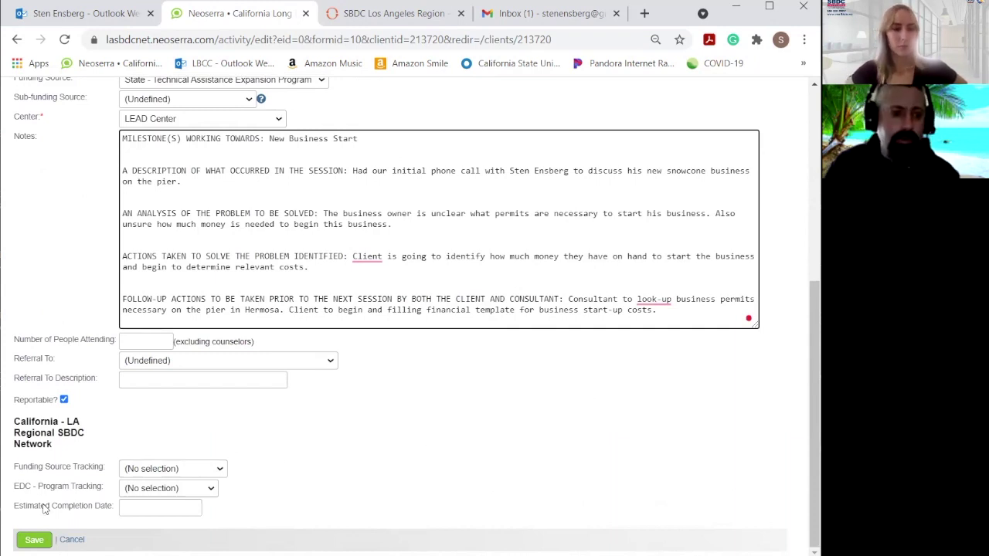
pyautogui.click(35, 540)
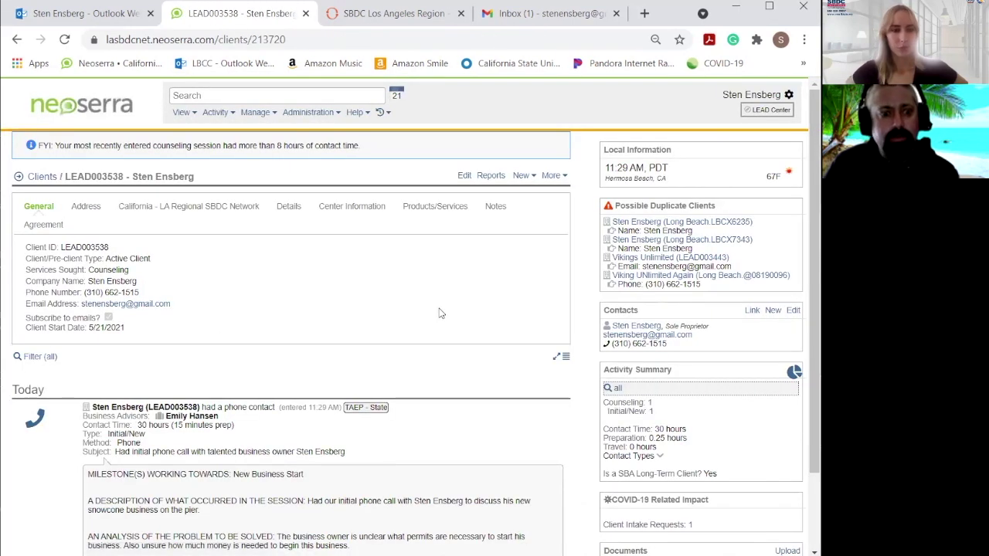
# Scroll the client page down to the new phone counseling entry and its notes under Today.
pyautogui.scroll(-1, 438, 313)
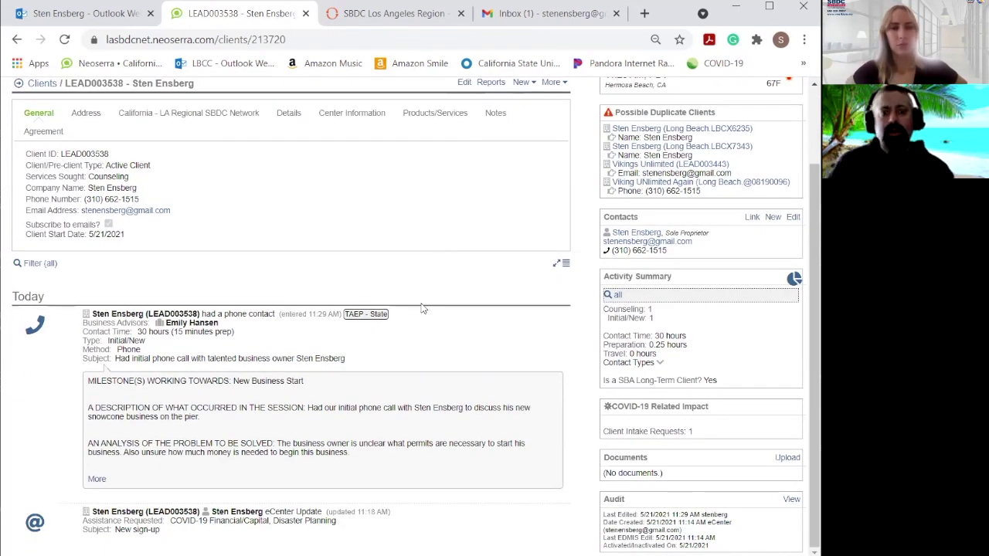